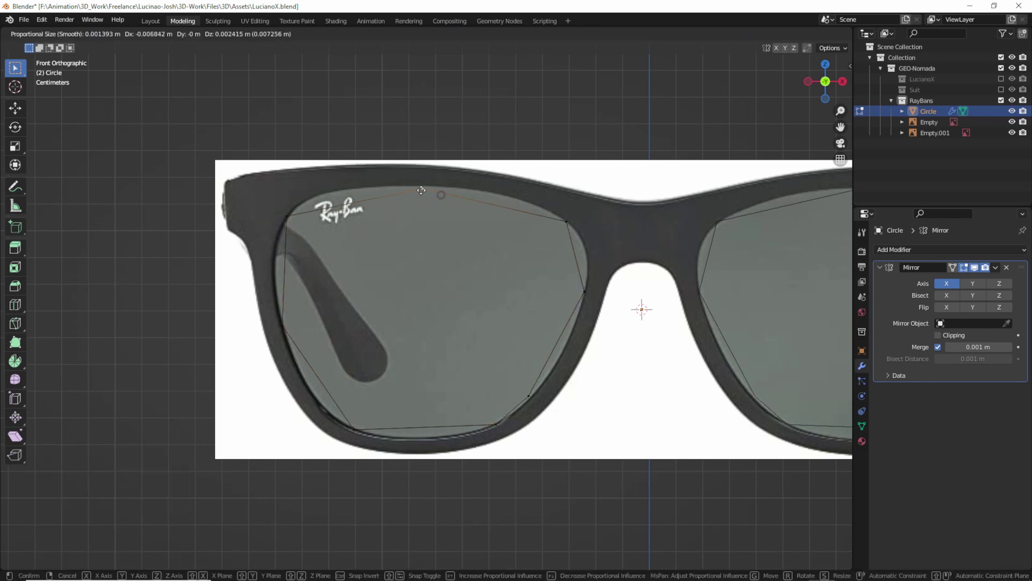
Subdivide the upper lens rim and move a bottom-rim vertex to follow the reference lens.
{"action": "right_click", "coordinate": [475, 233]}
{"action": "left_click", "coordinate": [475, 233]}
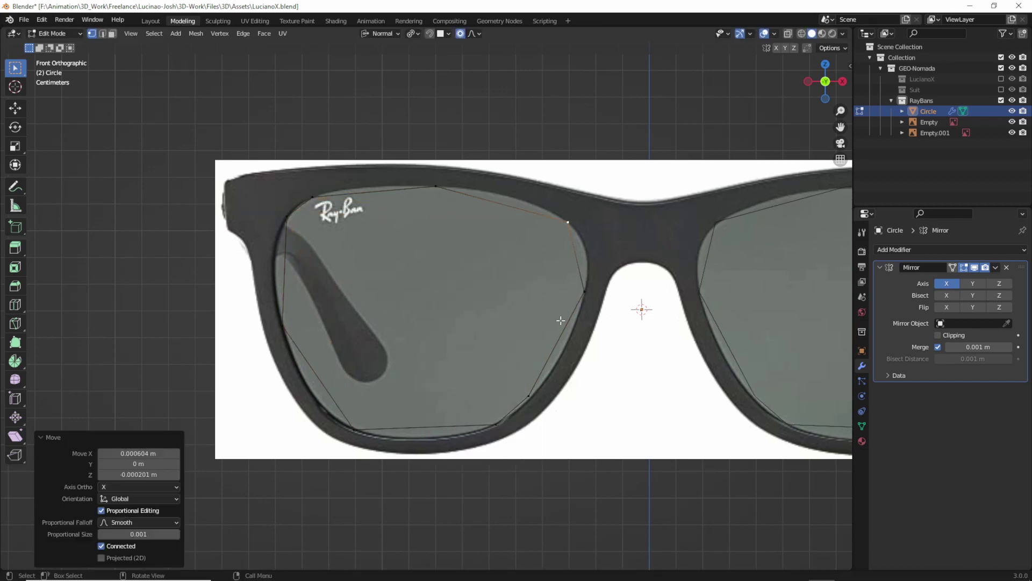
{"action": "left_click", "coordinate": [501, 425]}
{"action": "key", "text": "g"}
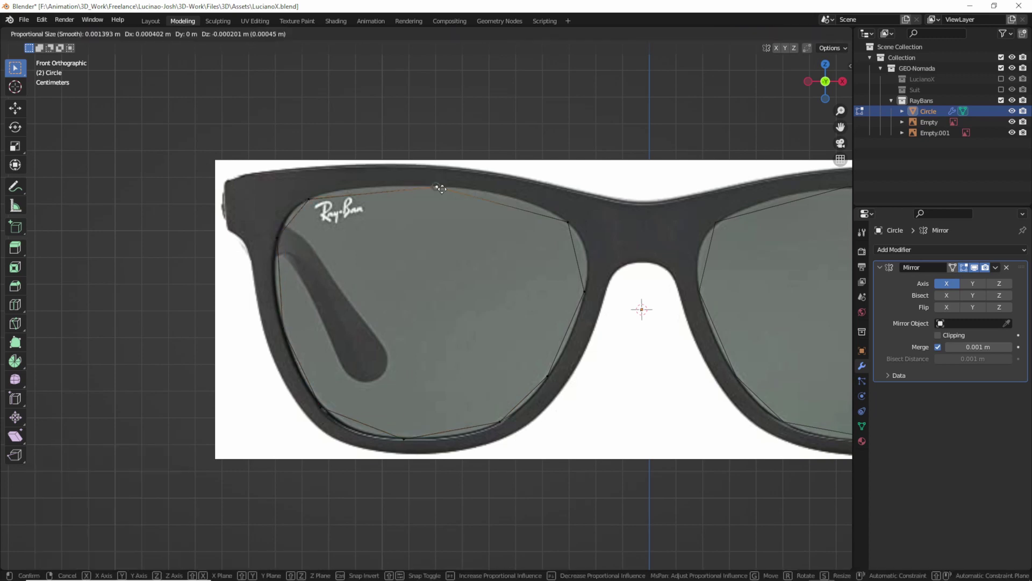
{"action": "left_click", "coordinate": [441, 189]}
Add a level-1 Subdivision modifier, refine rim vertices with proportional editing, and apply it.
{"action": "key", "text": "ctrl+1"}
{"action": "left_click", "coordinate": [309, 199]}
{"action": "key", "text": "g"}
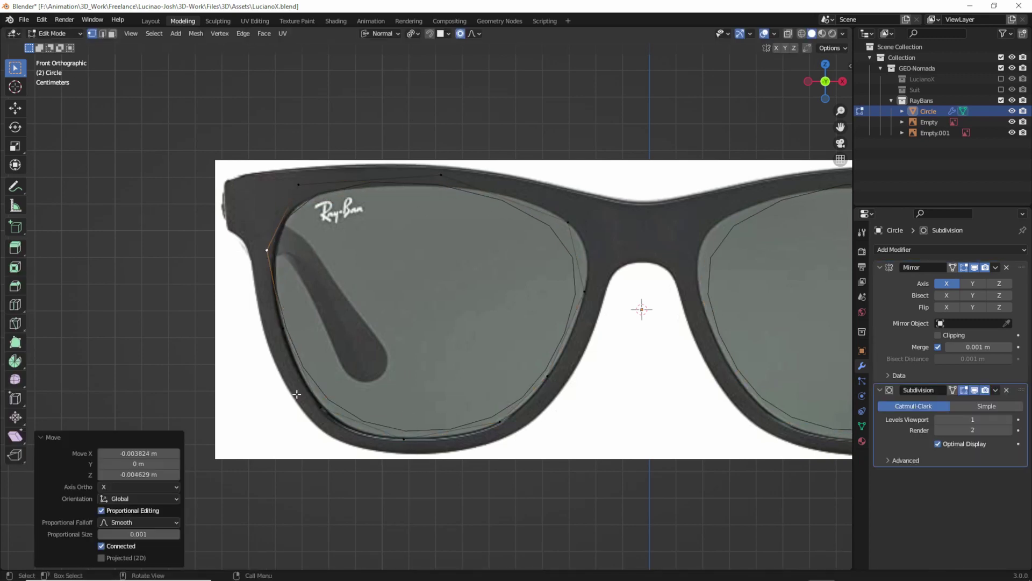
{"action": "left_click", "coordinate": [501, 422]}
{"action": "key", "text": "g"}
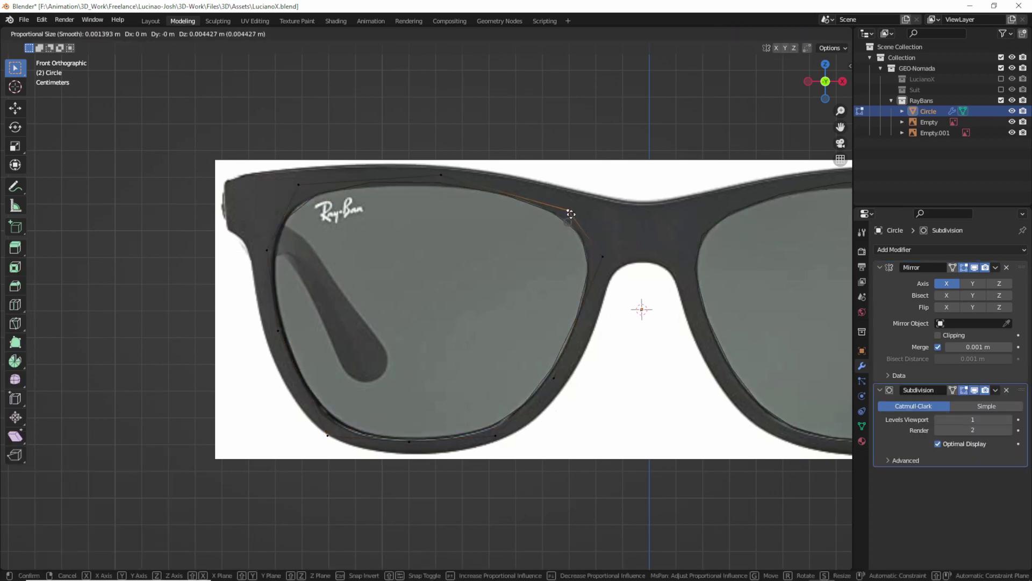
{"action": "left_click", "coordinate": [570, 213]}
{"action": "key", "text": "Tab"}
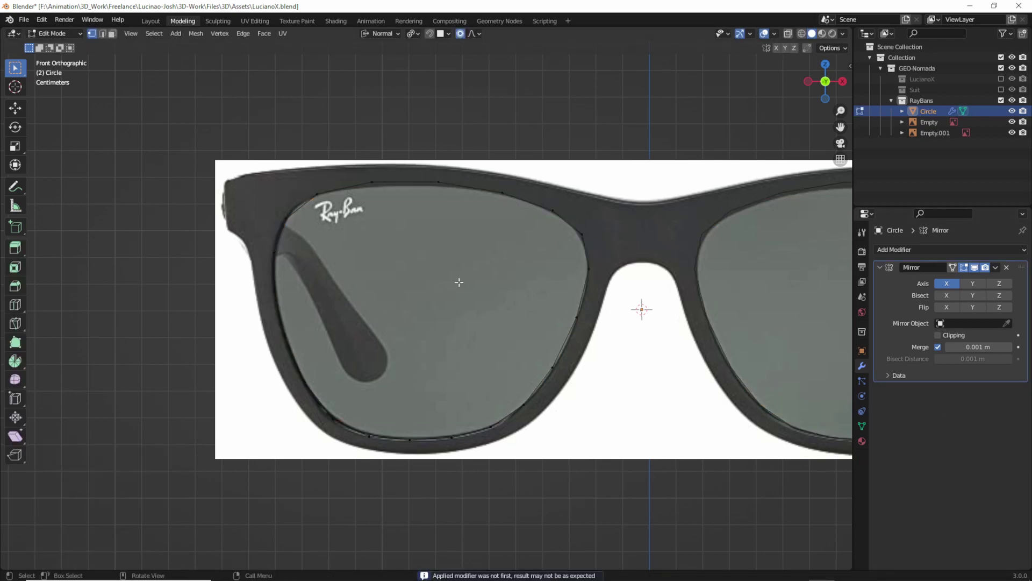
Select the left lens outline loop and grid-fill it with quads.
{"action": "key", "text": "g"}
{"action": "left_click", "coordinate": [535, 403]}
{"action": "key", "text": "g"}
{"action": "left_click", "coordinate": [583, 240]}
{"action": "key", "text": "Tab"}
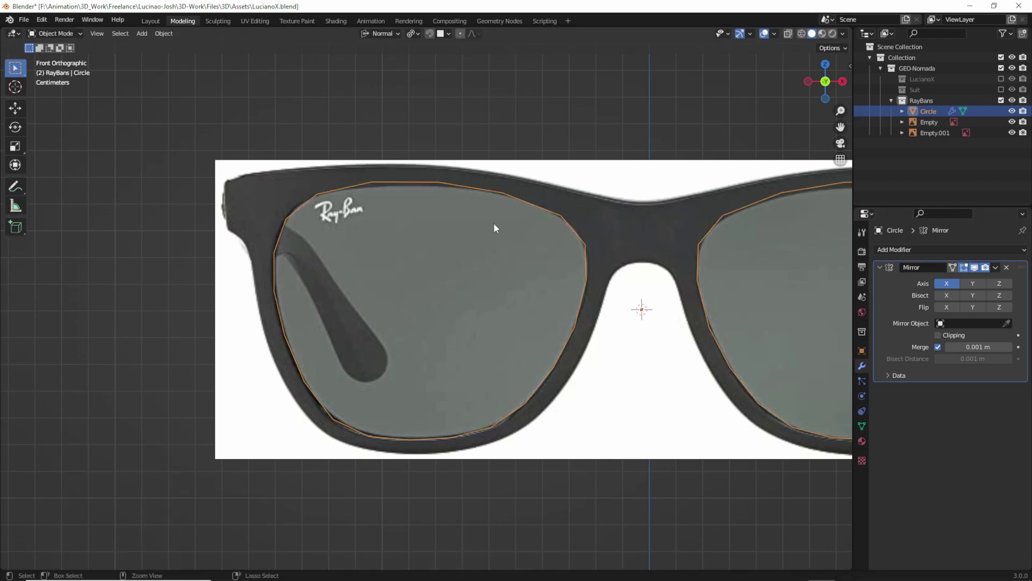
{"action": "key", "text": "ctrl+Tab"}
{"action": "key", "text": "ctrl+Tab"}
{"action": "key", "text": "ctrl+f"}
{"action": "left_click", "coordinate": [615, 279]}
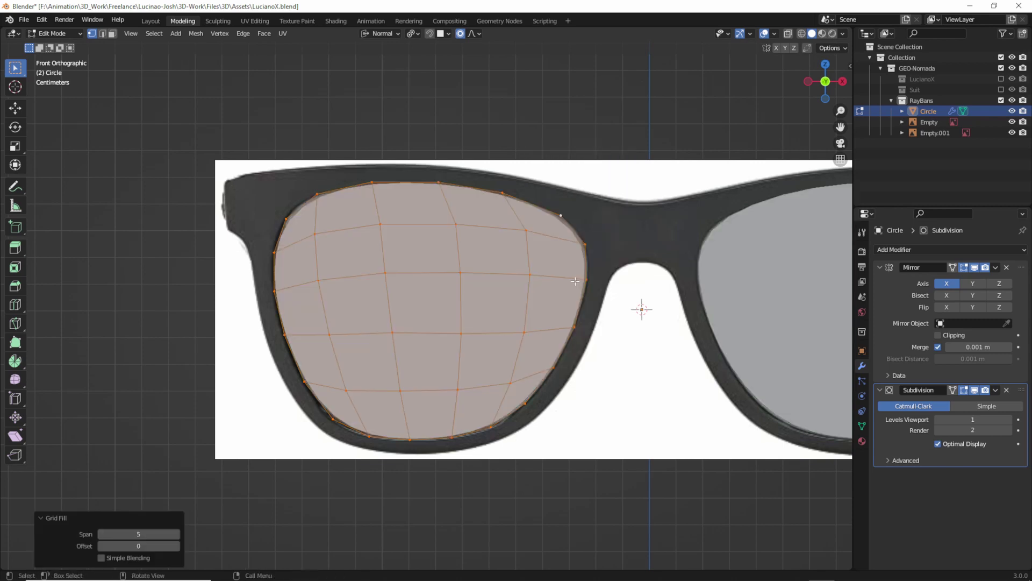
Add a cube at the 3D cursor near the bridge and scale it down into a bridge piece.
{"action": "key", "text": "alt+a"}
{"action": "scroll", "coordinate": [586, 263], "scroll_direction": "down", "scroll_amount": 3}
{"action": "type", "text": "rx90"}
{"action": "key", "text": "Return"}
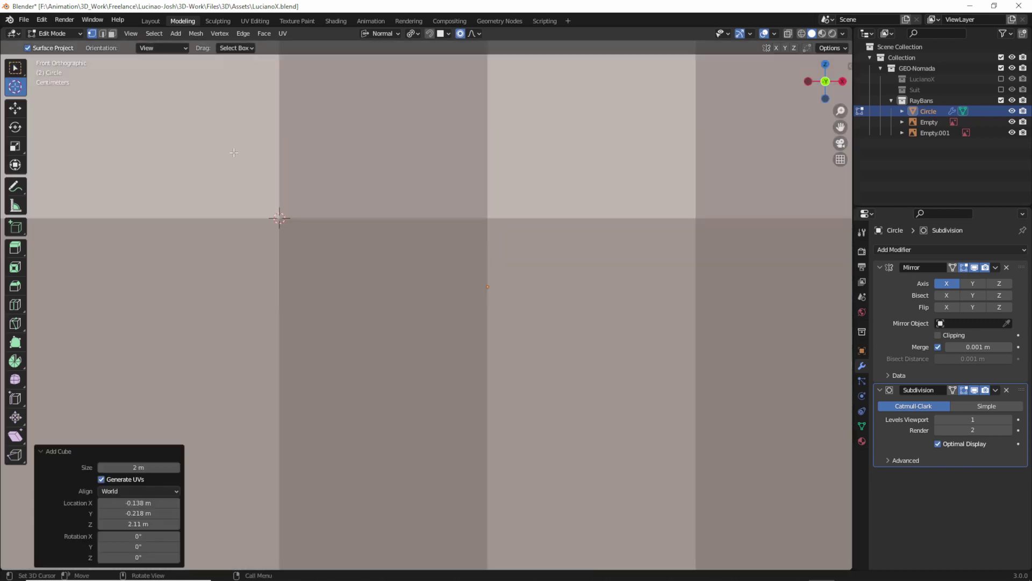
{"action": "key", "text": "shift+space"}
{"action": "left_click", "coordinate": [279, 217]}
{"action": "key", "text": "s"}
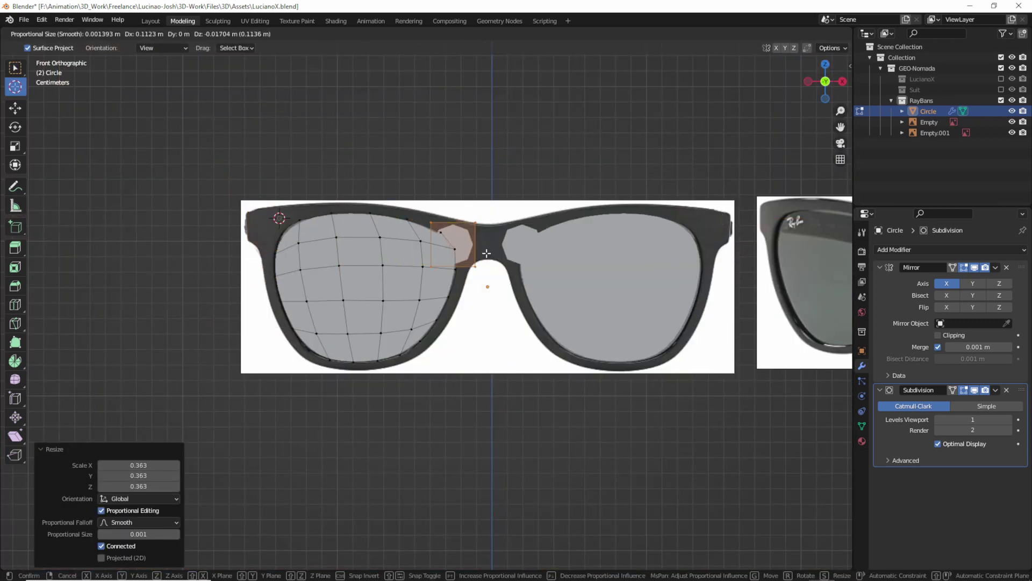
{"action": "left_click", "coordinate": [486, 253]}
Check the bridge piece's depth, set Mirror clipping, and raise the top-centre bridge vertex along Z.
{"action": "scroll", "coordinate": [486, 253], "scroll_direction": "down", "scroll_amount": 2}
{"action": "key", "text": "Tab"}
{"action": "middle_click_drag", "start_coordinate": [488, 272], "coordinate": [421, 301]}
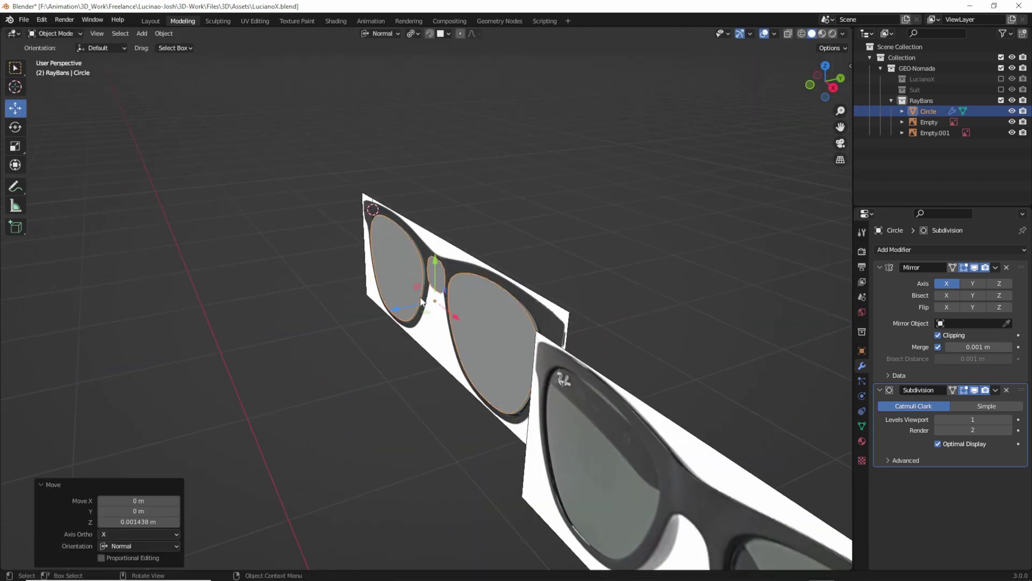
{"action": "key", "text": "Tab"}
{"action": "key", "text": "KP_1"}
{"action": "left_click", "coordinate": [459, 204]}
{"action": "key", "text": "g"}
{"action": "key", "text": "z"}
{"action": "key", "text": "Return"}
Show the unsmoothed cage and reposition the lower-left nose-bridge vertices.
{"action": "left_click", "coordinate": [903, 267]}
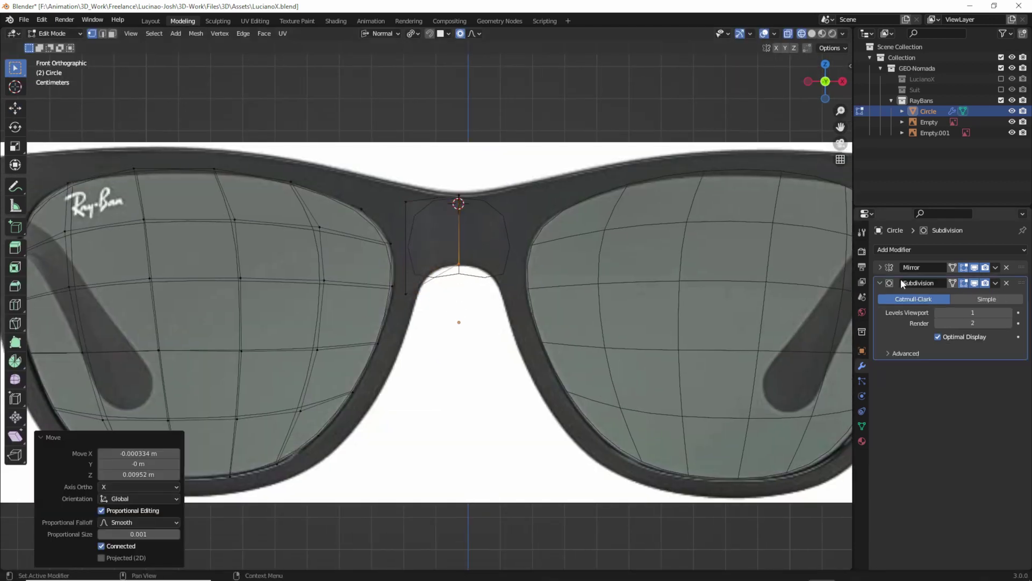
{"action": "left_click", "coordinate": [975, 283]}
{"action": "left_click", "coordinate": [406, 294]}
{"action": "key", "text": "g"}
{"action": "left_click", "coordinate": [390, 243]}
{"action": "key", "text": "g"}
{"action": "key", "text": "z"}
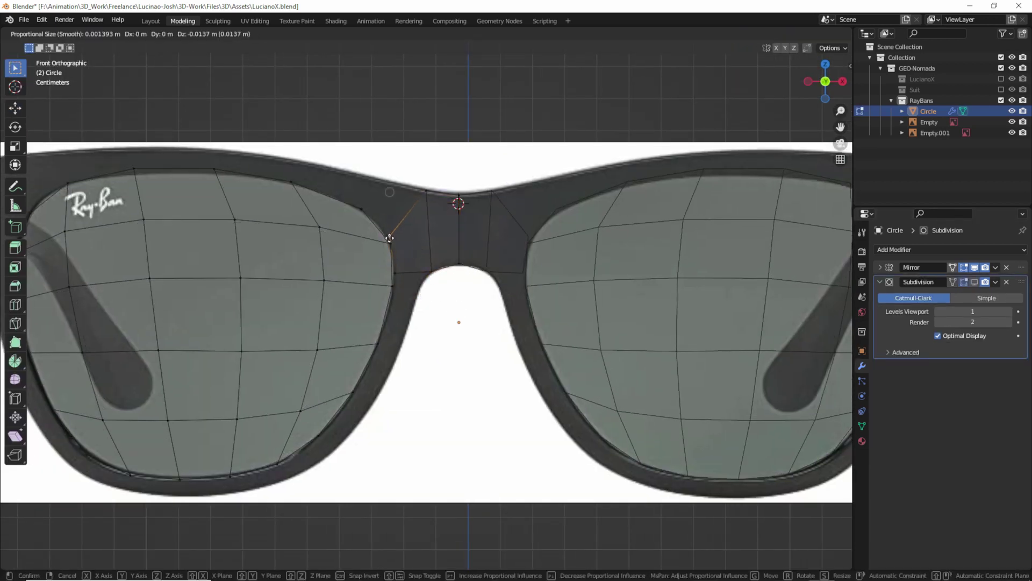
Box-select the bridge vertices and shift them to follow the reference bridge.
{"action": "left_click_drag", "start_coordinate": [386, 275], "coordinate": [426, 267]}
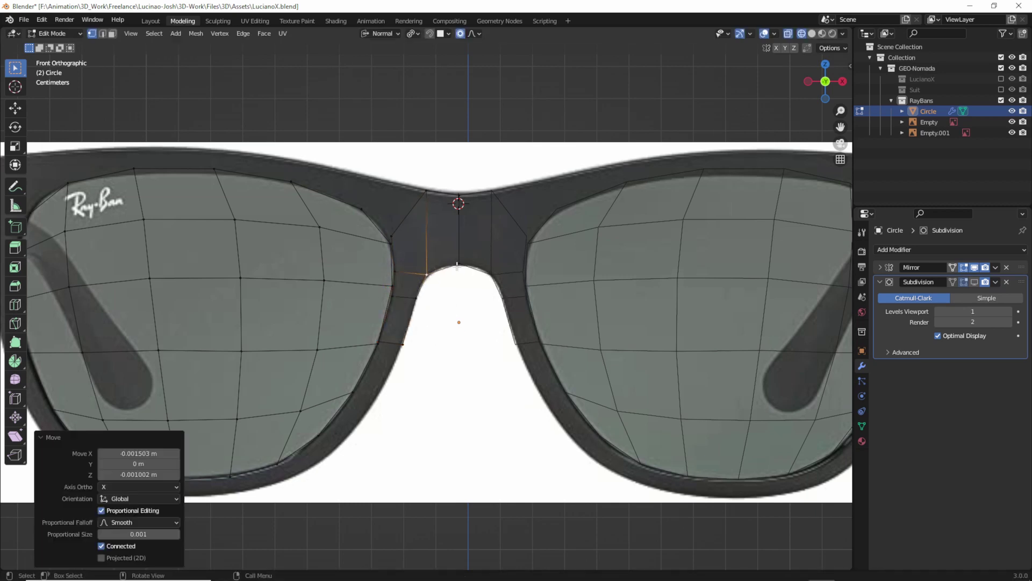
{"action": "key", "text": "g"}
{"action": "left_click", "coordinate": [368, 205]}
{"action": "key", "text": "g"}
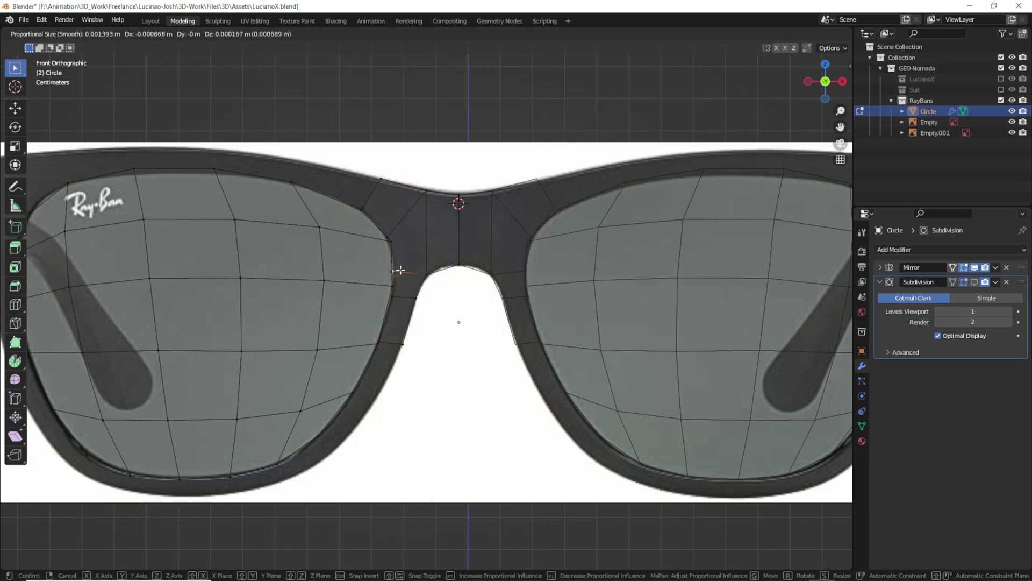
{"action": "left_click", "coordinate": [400, 273]}
{"action": "key", "text": "g"}
Extrude the lens rim outward into the frame, then scale and rotate its outer edge.
{"action": "key", "text": "s"}
{"action": "left_click", "coordinate": [301, 175]}
{"action": "key", "text": "g"}
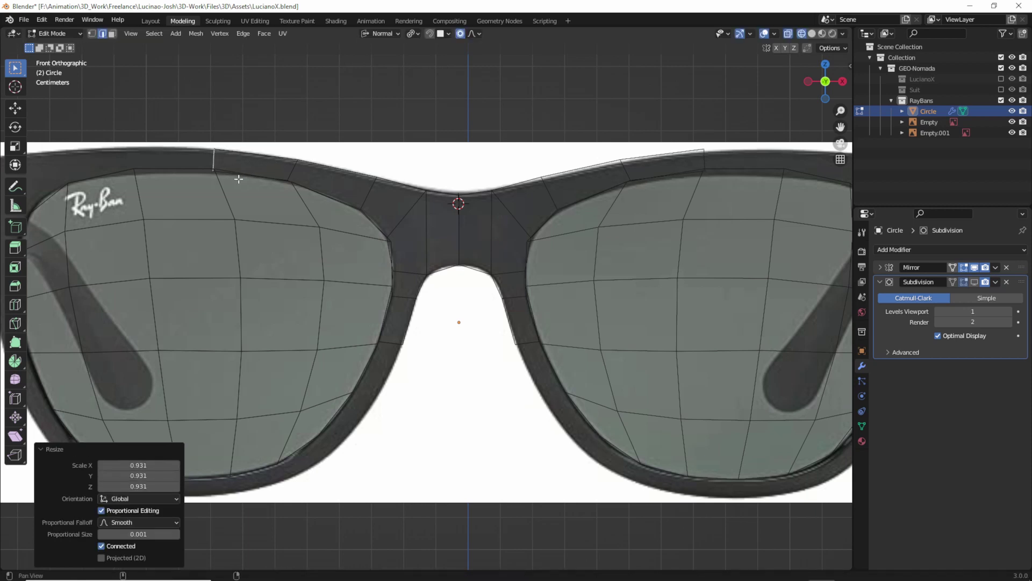
{"action": "middle_click_drag", "start_coordinate": [239, 179], "coordinate": [338, 205], "text": "shift"}
{"action": "key", "text": "r"}
{"action": "left_click", "coordinate": [339, 203]}
{"action": "key", "text": "s"}
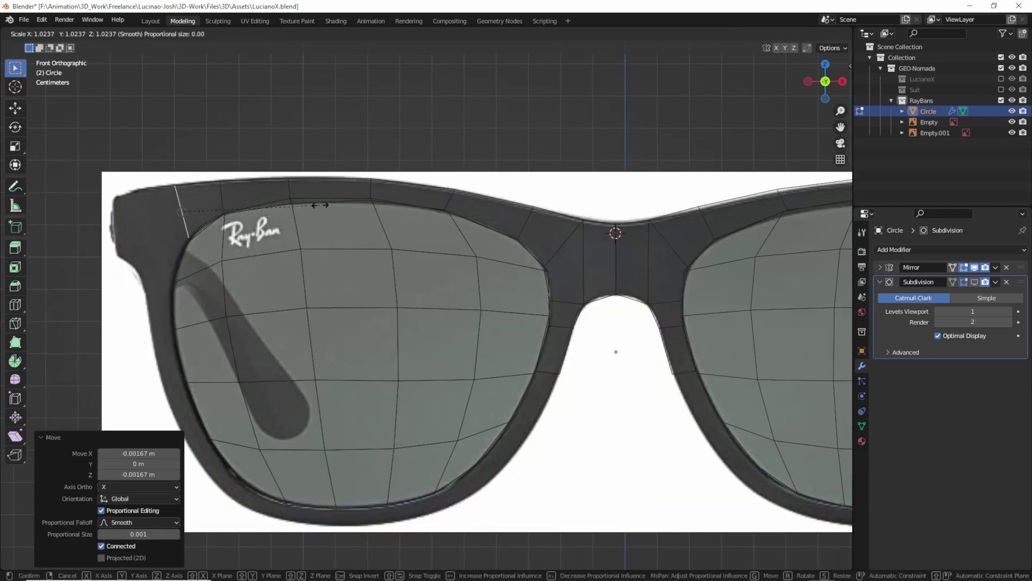
{"action": "left_click", "coordinate": [252, 252]}
Slide the outer temple edge, extrude it downward and scale it to form the frame corner.
{"action": "left_click", "coordinate": [140, 224]}
{"action": "key", "text": "g"}
{"action": "key", "text": "g"}
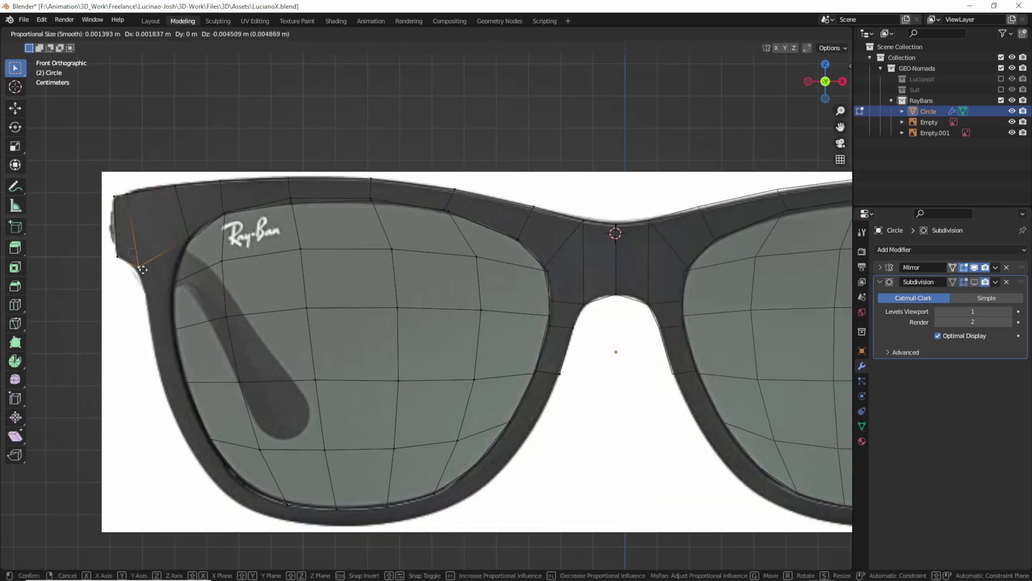
{"action": "key", "text": "e"}
{"action": "left_click", "coordinate": [167, 293]}
{"action": "key", "text": "s"}
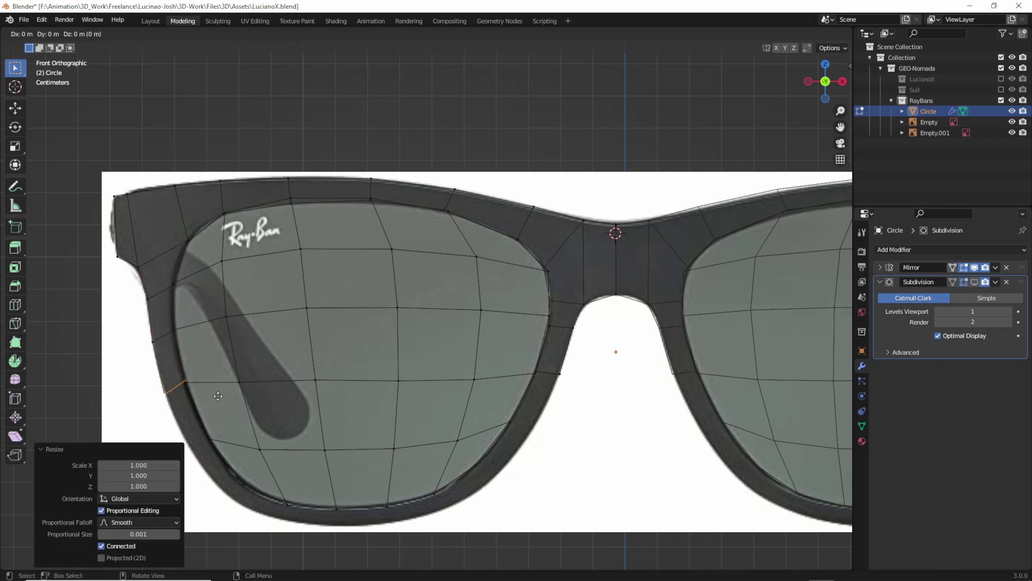
{"action": "left_click", "coordinate": [218, 396]}
{"action": "middle_click_drag", "start_coordinate": [218, 396], "coordinate": [261, 318], "text": "shift"}
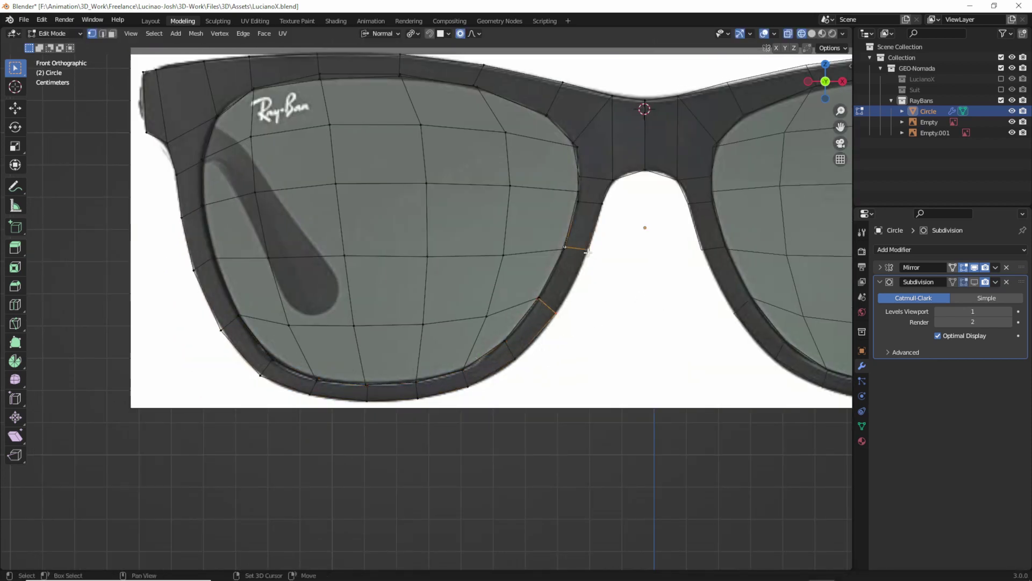
Nudge the bridge and rim edges into place and view the frame in perspective.
{"action": "key", "text": "g"}
{"action": "left_click", "coordinate": [615, 214]}
{"action": "scroll", "coordinate": [610, 230], "scroll_direction": "down", "scroll_amount": 3}
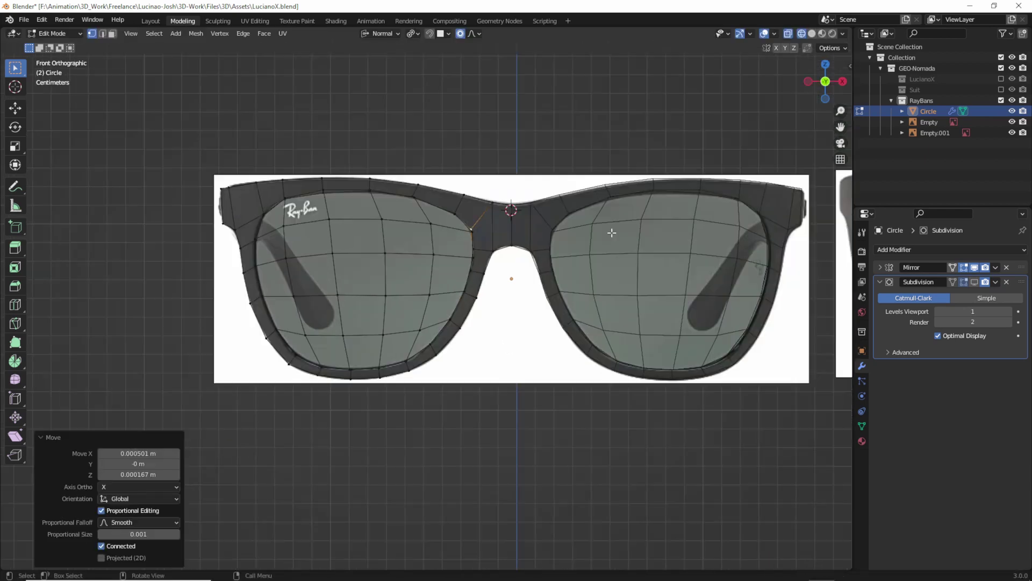
{"action": "scroll", "coordinate": [323, 162], "scroll_direction": "up", "scroll_amount": 3}
{"action": "left_click", "coordinate": [369, 177]}
{"action": "key", "text": "g"}
{"action": "scroll", "coordinate": [367, 168], "scroll_direction": "down", "scroll_amount": 6}
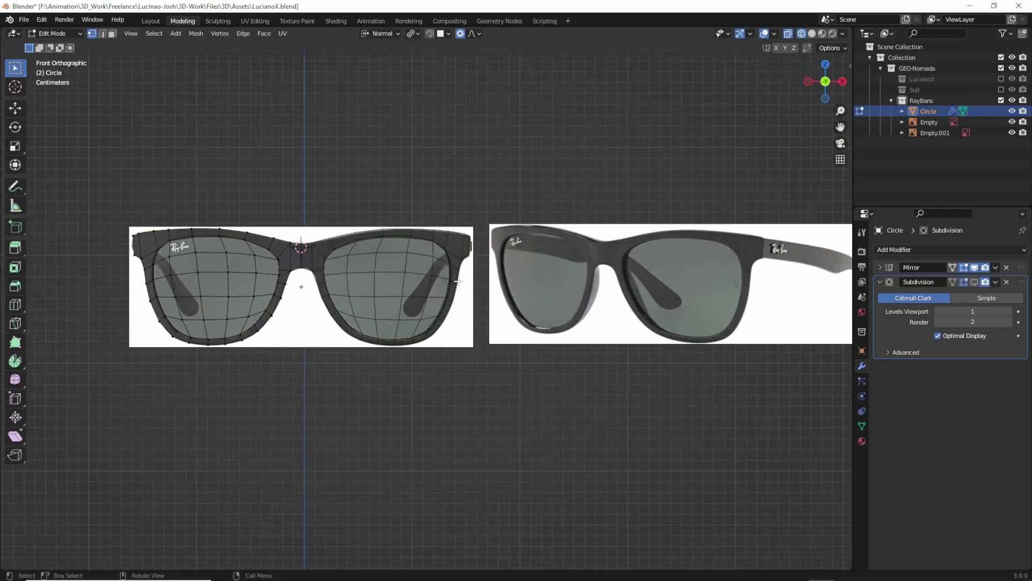
{"action": "mouse_move", "coordinate": [299, 253]}
{"action": "middle_mouse_down"}
{"action": "mouse_move", "coordinate": [339, 284]}
{"action": "mouse_move", "coordinate": [329, 284]}
{"action": "mouse_move", "coordinate": [397, 288]}
{"action": "mouse_move", "coordinate": [460, 221]}
{"action": "middle_mouse_up"}
Extrude the frame rim for thickness and apply smooth shading to the glasses.
{"action": "key", "text": "e"}
{"action": "left_click", "coordinate": [338, 283]}
{"action": "key", "text": "Tab"}
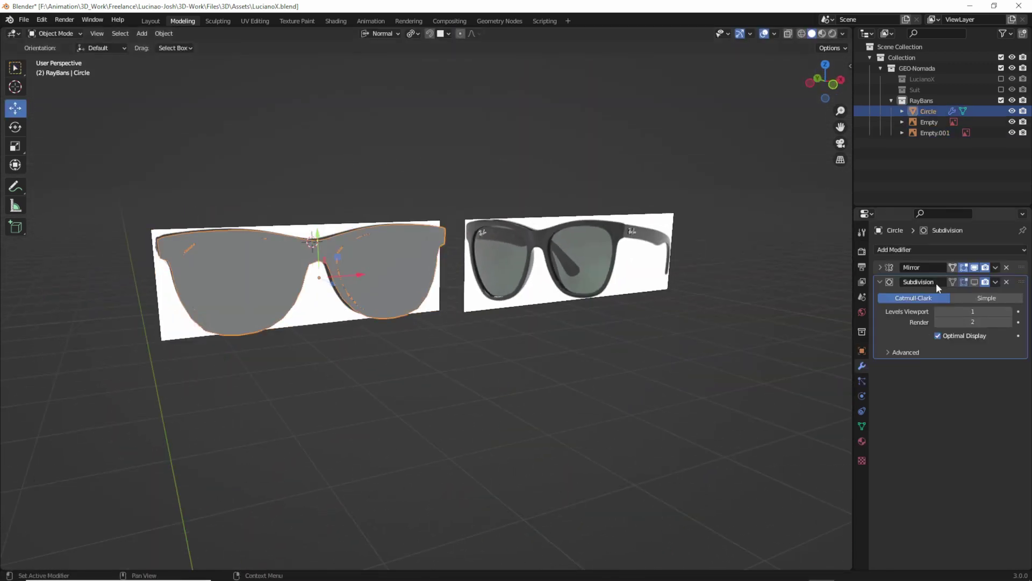
{"action": "right_click", "coordinate": [460, 221]}
{"action": "left_click", "coordinate": [461, 221]}
{"action": "key", "text": "KP_1"}
{"action": "key", "text": "Tab"}
{"action": "mouse_move", "coordinate": [472, 299]}
{"action": "middle_mouse_down"}
{"action": "mouse_move", "coordinate": [340, 339]}
{"action": "mouse_move", "coordinate": [380, 316]}
{"action": "mouse_move", "coordinate": [360, 305]}
{"action": "middle_mouse_up"}
{"action": "key", "text": "KP_3"}
Select the connected left-lens geometry and push it back in depth.
{"action": "left_click", "coordinate": [302, 329]}
{"action": "key", "text": "l"}
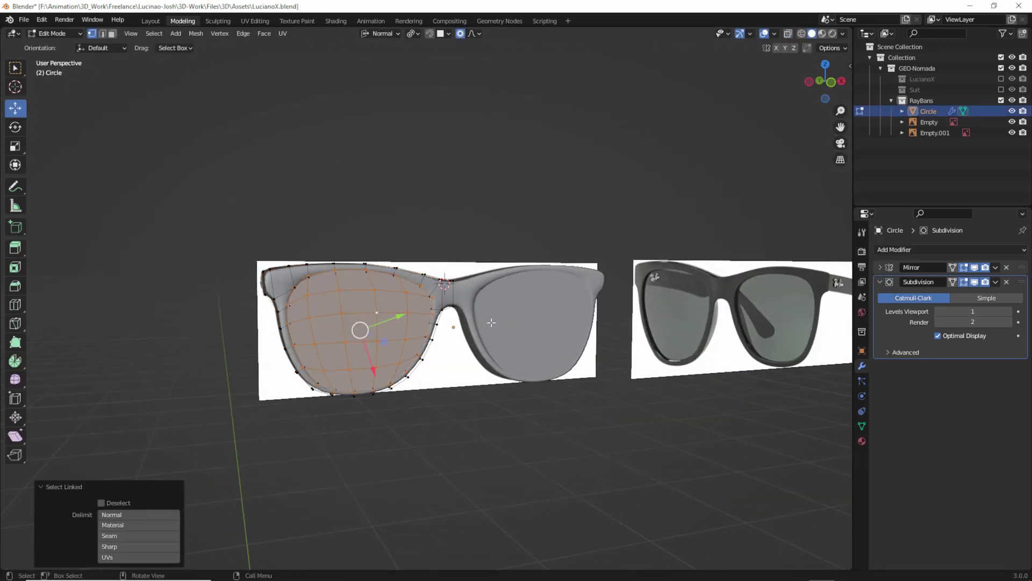
{"action": "key", "text": "g"}
{"action": "middle_click_drag", "start_coordinate": [491, 322], "coordinate": [469, 411]}
{"action": "key", "text": "alt+a"}
{"action": "middle_click_drag", "start_coordinate": [359, 389], "coordinate": [434, 296]}
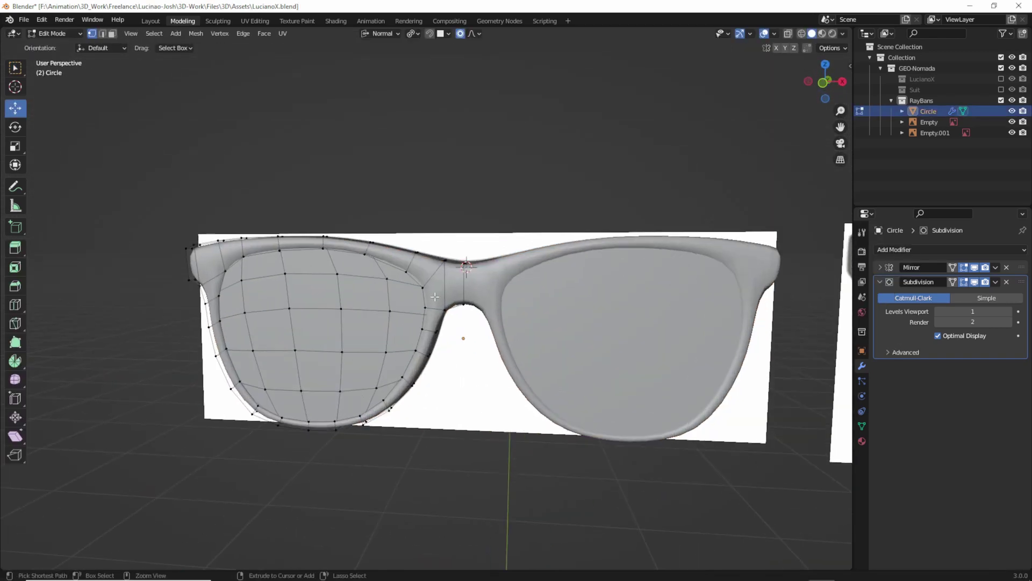
{"action": "key", "text": "l"}
{"action": "scroll", "coordinate": [435, 296], "scroll_direction": "up", "scroll_amount": 2}
{"action": "key", "text": "Tab"}
{"action": "scroll", "coordinate": [464, 354], "scroll_direction": "down", "scroll_amount": 5}
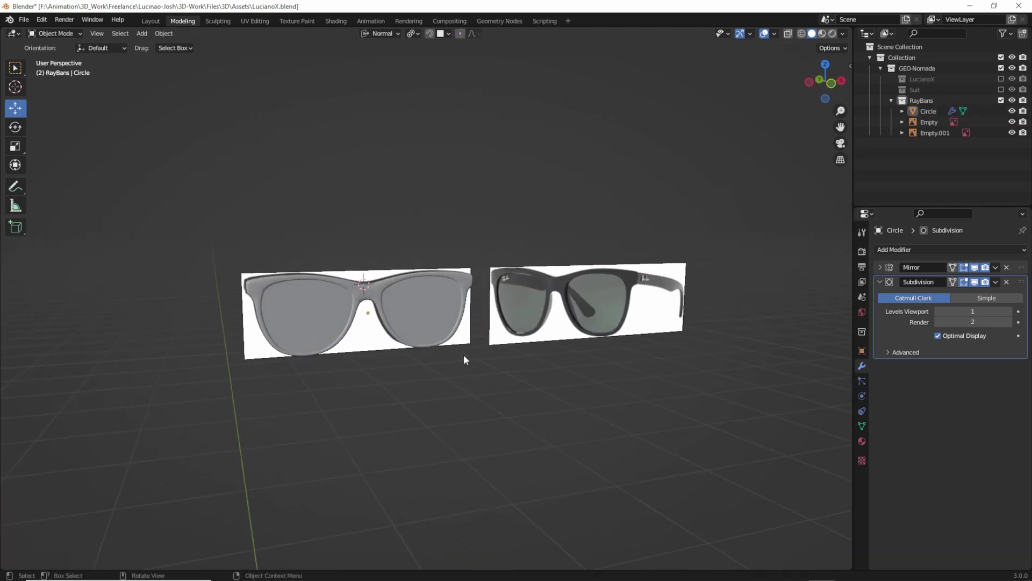
{"action": "key", "text": "KP_1"}
Add a Plane, removing an extra one, and rotate it 90° on X to stand upright.
{"action": "middle_click_drag", "start_coordinate": [463, 353], "coordinate": [442, 449], "text": "shift"}
{"action": "key", "text": "shift+a"}
{"action": "left_click", "coordinate": [395, 261]}
{"action": "key", "text": "Delete"}
{"action": "scroll", "coordinate": [438, 290], "scroll_direction": "down", "scroll_amount": 1}
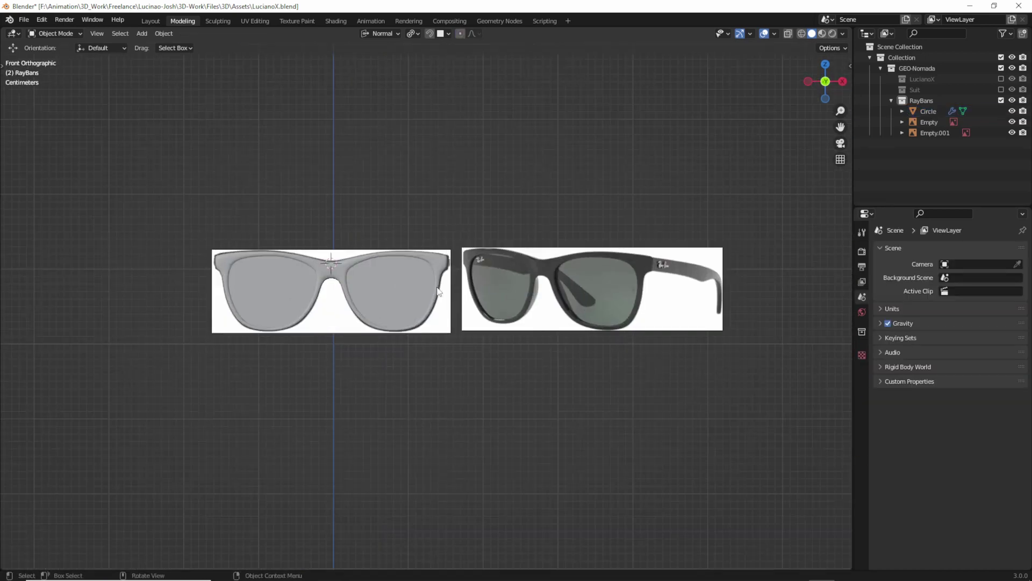
{"action": "middle_click_drag", "start_coordinate": [438, 291], "coordinate": [380, 321]}
{"action": "key", "text": "shift+a"}
{"action": "left_click", "coordinate": [433, 292]}
{"action": "type", "text": "rx90"}
{"action": "key", "text": "Return"}
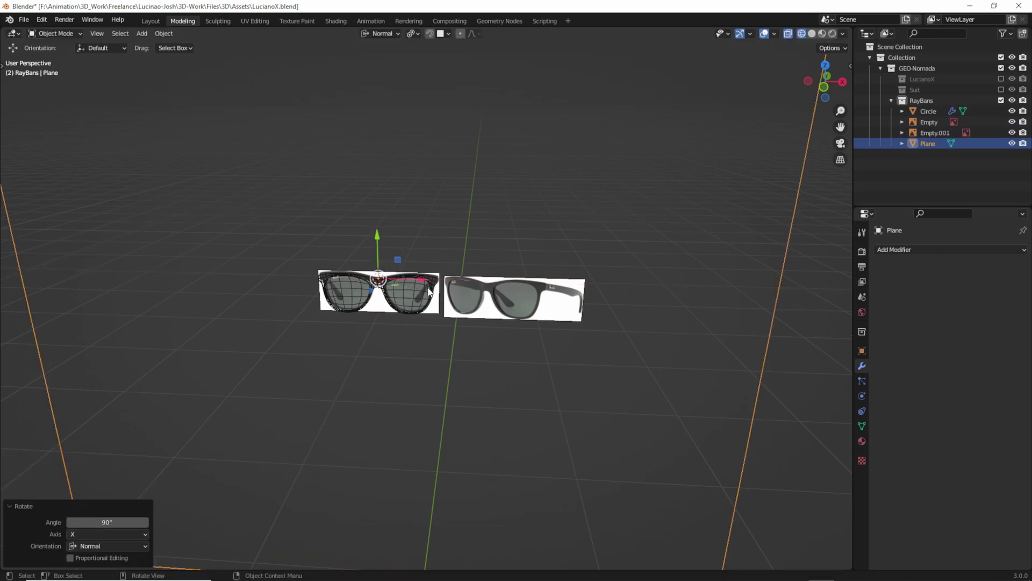
{"action": "key", "text": "KP_1"}
Move the plane up along Z and shrink it over the side-view reference.
{"action": "scroll", "coordinate": [429, 291], "scroll_direction": "up", "scroll_amount": 3}
{"action": "key", "text": "g"}
{"action": "key", "text": "z"}
{"action": "left_click", "coordinate": [633, 281]}
{"action": "middle_click_drag", "start_coordinate": [634, 282], "coordinate": [460, 314]}
{"action": "key", "text": "KP_1"}
{"action": "key", "text": "s"}
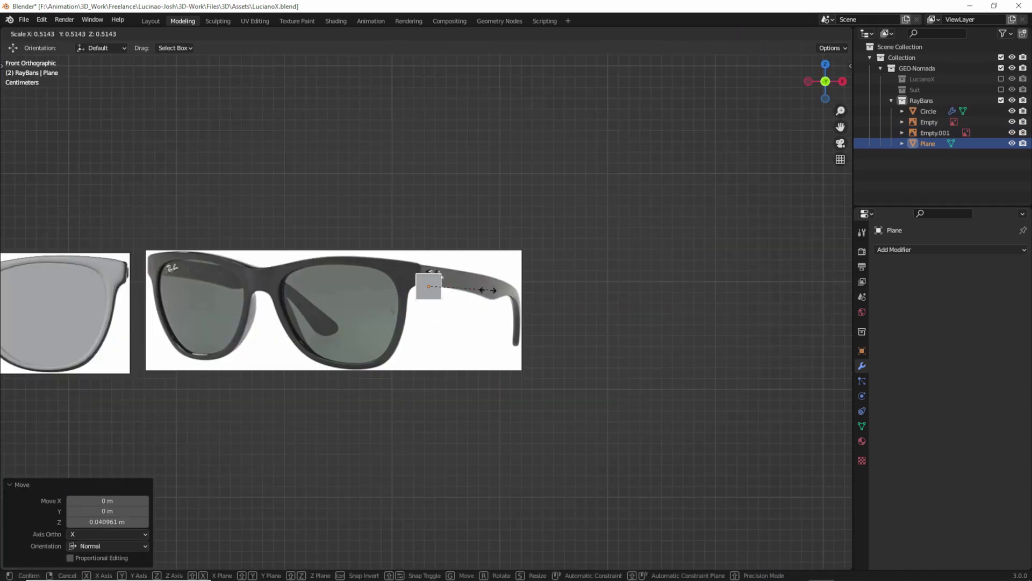
{"action": "left_click", "coordinate": [497, 291]}
Stretch the plane's vertices along the temple arm and compare with the browser reference photos.
{"action": "key", "text": "Tab"}
{"action": "left_click", "coordinate": [581, 289]}
{"action": "middle_click_drag", "start_coordinate": [581, 289], "coordinate": [769, 289], "text": "shift"}
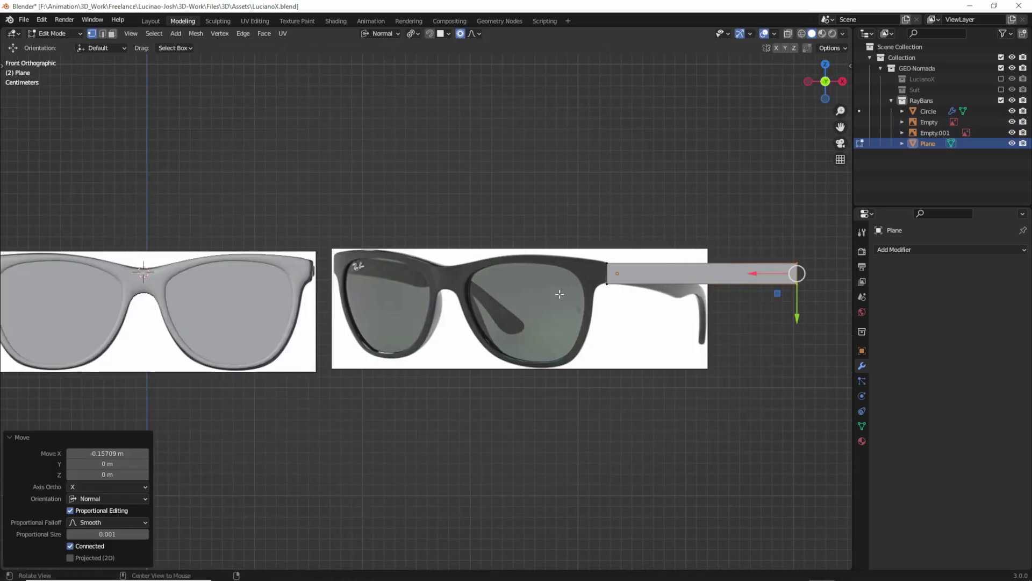
{"action": "key", "text": "alt+Tab"}
{"action": "scroll", "coordinate": [667, 380], "scroll_direction": "down", "scroll_amount": 3}
{"action": "scroll", "coordinate": [666, 381], "scroll_direction": "down", "scroll_amount": 3}
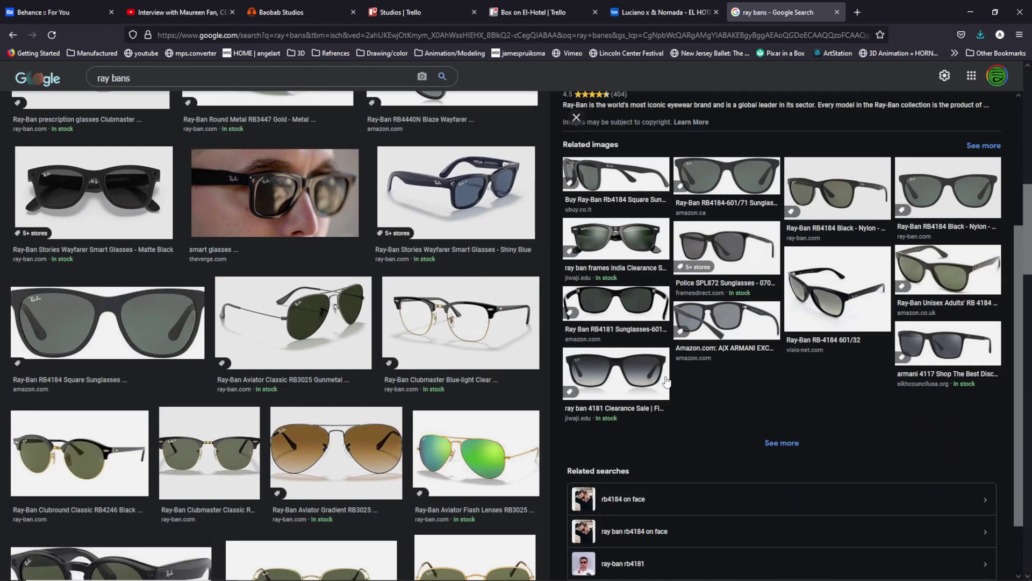
{"action": "scroll", "coordinate": [664, 366], "scroll_direction": "down", "scroll_amount": 5}
{"action": "key", "text": "alt+Tab"}
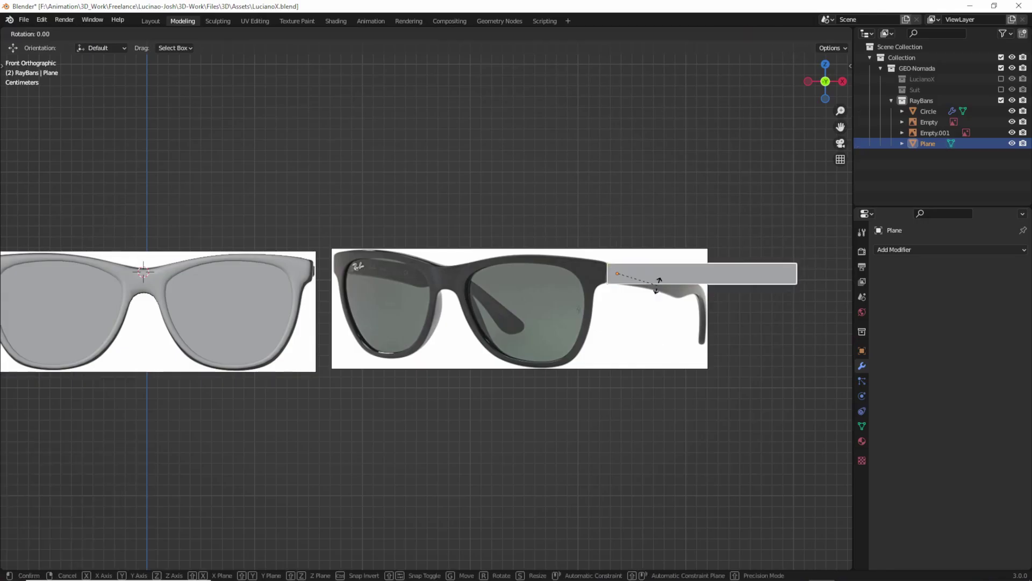
Set Transform Orientation to Local, then move and rotate the temple strip to the arm's angle.
{"action": "left_click", "coordinate": [682, 214]}
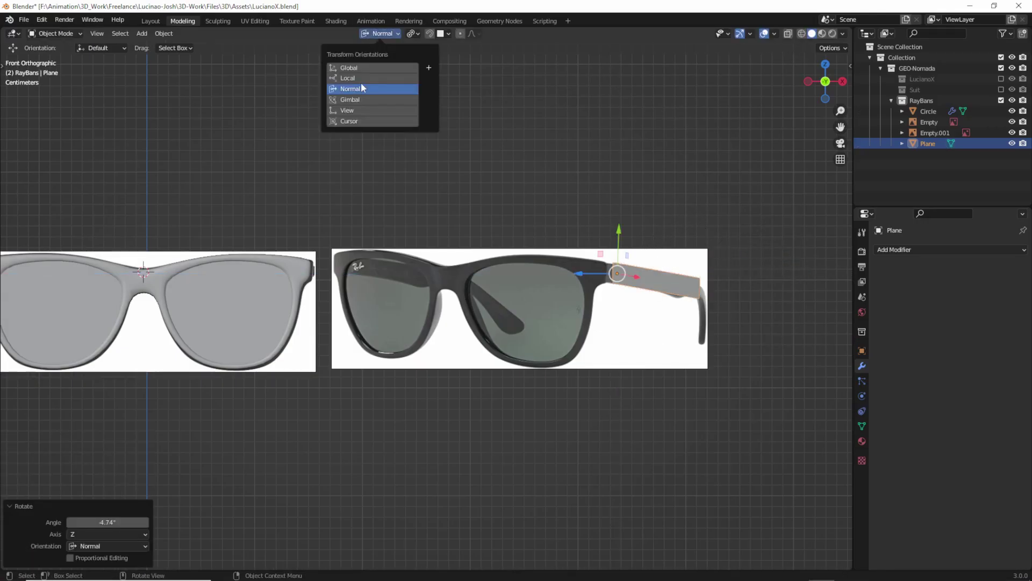
{"action": "left_click", "coordinate": [348, 78]}
{"action": "middle_click_drag", "start_coordinate": [619, 242], "coordinate": [680, 322]}
{"action": "left_click", "coordinate": [636, 224]}
{"action": "key", "text": "KP_1"}
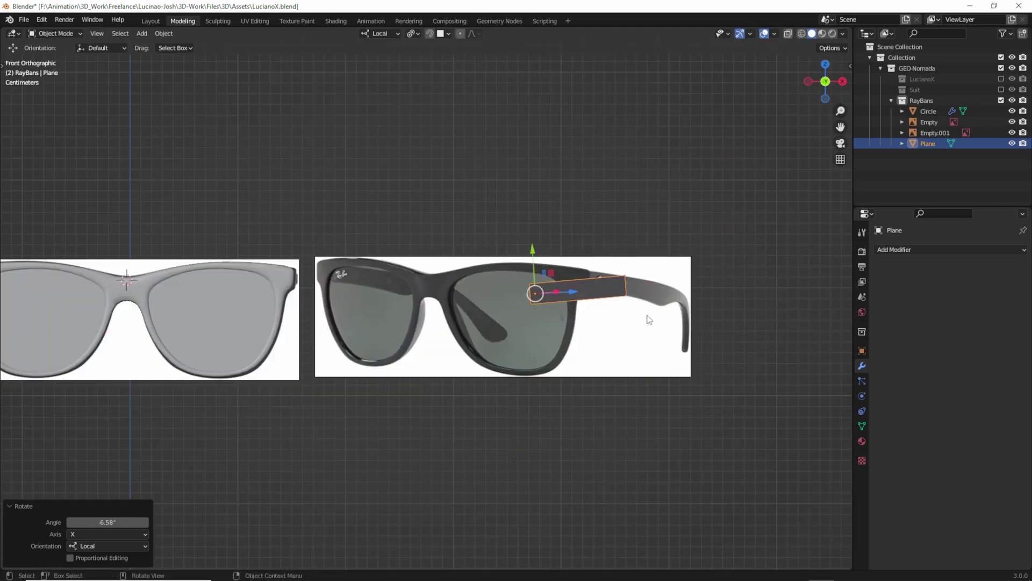
{"action": "left_click", "coordinate": [709, 324]}
{"action": "middle_click_drag", "start_coordinate": [675, 295], "coordinate": [634, 325]}
Scale the strip, pull its rear vertex down to the bent tip, and add a centred edge loop.
{"action": "key", "text": "s"}
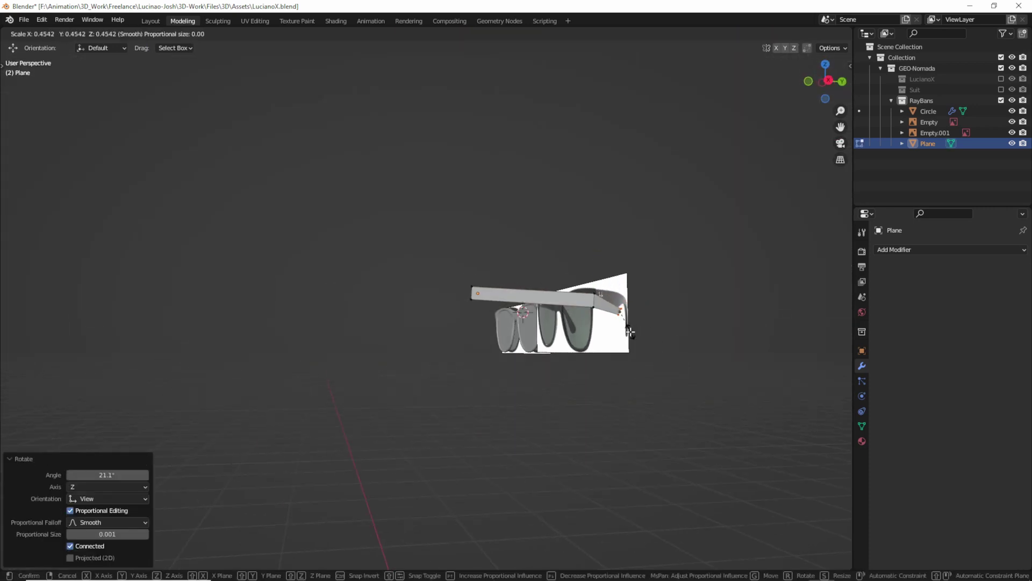
{"action": "left_click", "coordinate": [639, 355]}
{"action": "key", "text": "KP_1"}
{"action": "scroll", "coordinate": [565, 335], "scroll_direction": "up", "scroll_amount": 2}
{"action": "key", "text": "g"}
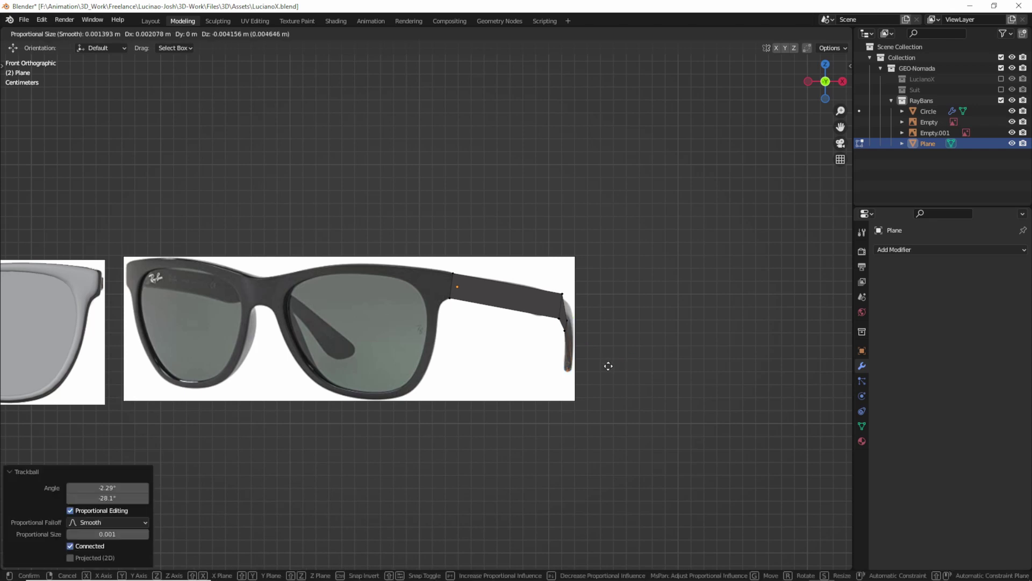
{"action": "left_click", "coordinate": [569, 320]}
{"action": "key", "text": "g"}
{"action": "left_click", "coordinate": [578, 359]}
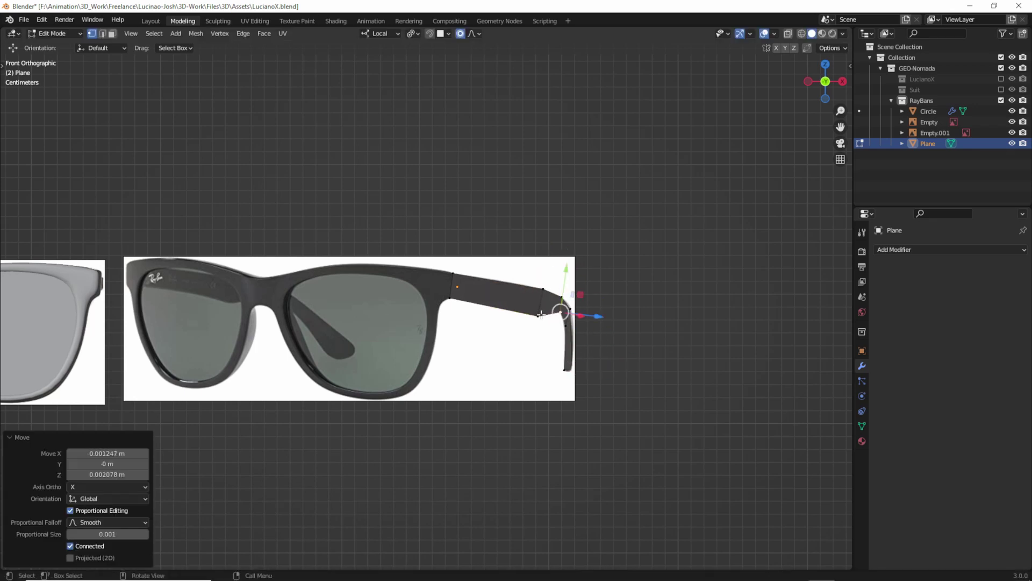
{"action": "key", "text": "ctrl+r"}
{"action": "left_click", "coordinate": [549, 308]}
{"action": "right_click", "coordinate": [551, 306]}
Flatten the selected temple vertices to zero along Z in top view.
{"action": "key", "text": "KP_7"}
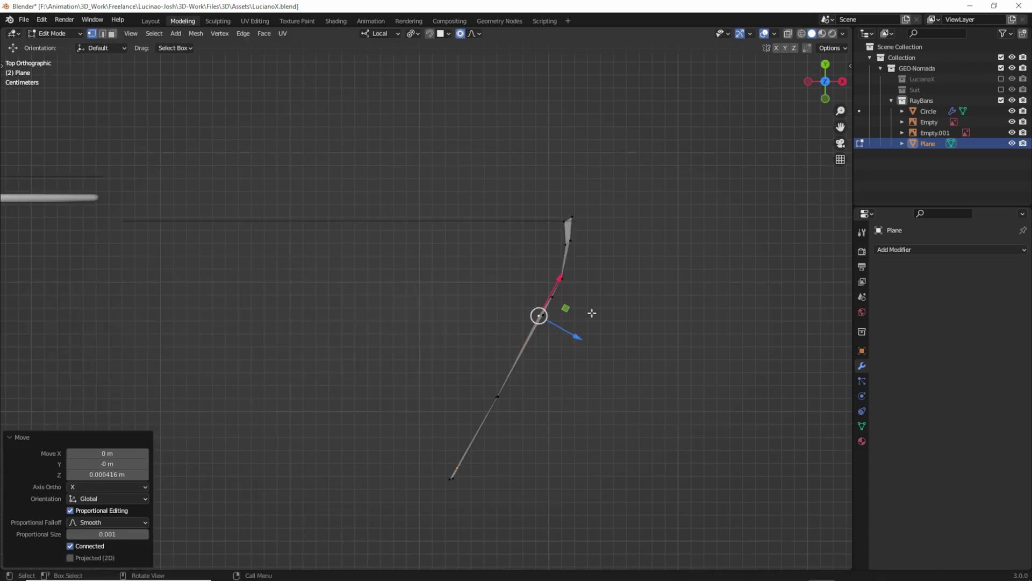
{"action": "key", "text": "s"}
{"action": "key", "text": "z"}
{"action": "key", "text": "0"}
{"action": "key", "text": "Return"}
{"action": "key", "text": "Tab"}
Rotate and scale the temple, slide an edge loop, and reshape its bend in side view.
{"action": "key", "text": "r"}
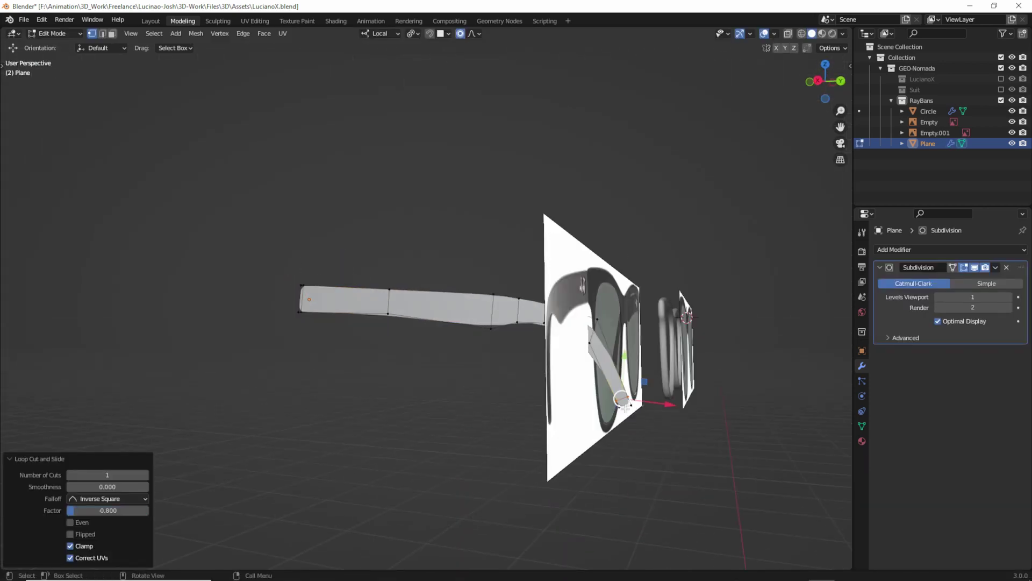
{"action": "key", "text": "s"}
{"action": "key", "text": "g"}
{"action": "key", "text": "g"}
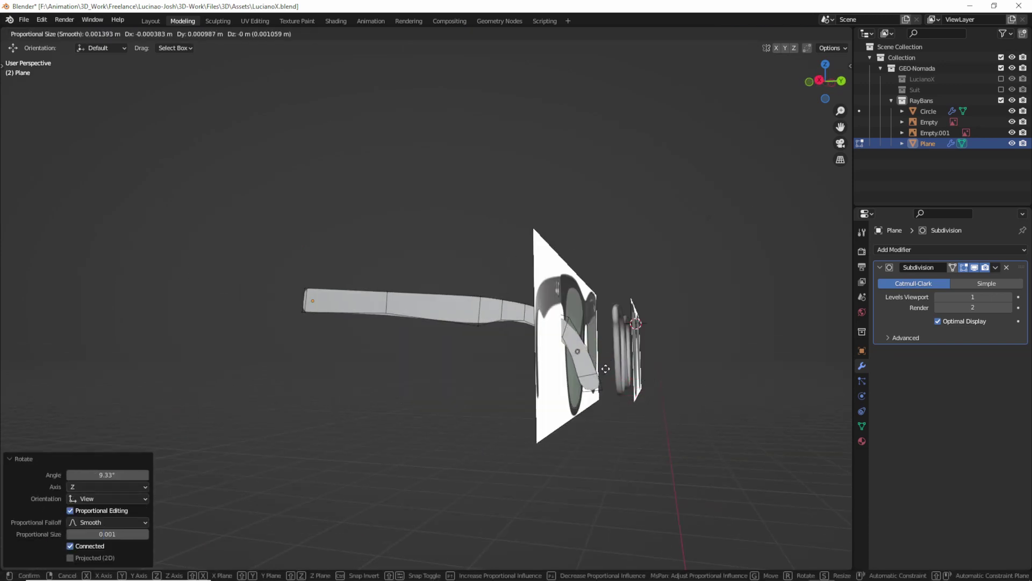
{"action": "left_click", "coordinate": [537, 323]}
{"action": "key", "text": "KP_3"}
{"action": "key", "text": "g"}
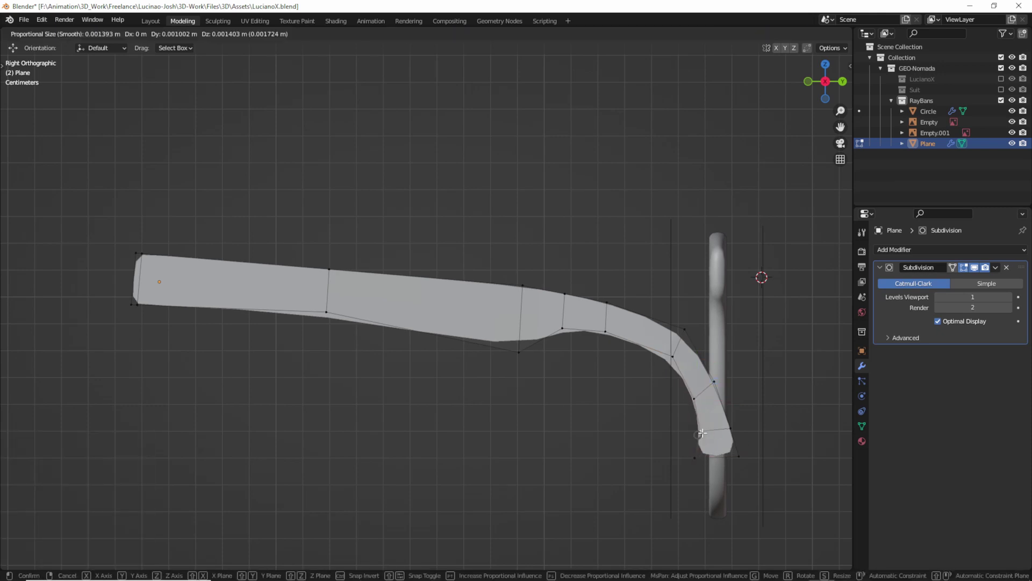
{"action": "left_click", "coordinate": [731, 443]}
Select the whole temple mesh, scale it in top view, and extrude an edge.
{"action": "left_click", "coordinate": [137, 303]}
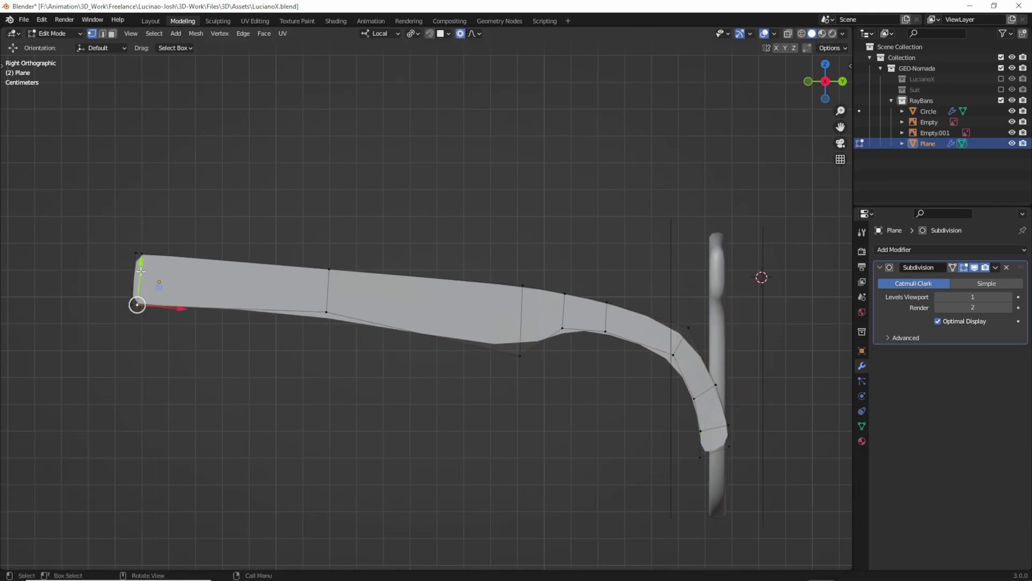
{"action": "key", "text": "ctrl+l"}
{"action": "key", "text": "KP_7"}
{"action": "left_click", "coordinate": [454, 340]}
{"action": "mouse_move", "coordinate": [455, 340]}
{"action": "middle_mouse_down"}
{"action": "mouse_move", "coordinate": [482, 329]}
{"action": "mouse_move", "coordinate": [531, 404]}
{"action": "mouse_move", "coordinate": [435, 385]}
{"action": "mouse_move", "coordinate": [417, 313]}
{"action": "middle_mouse_up"}
{"action": "key", "text": "e"}
{"action": "left_click", "coordinate": [454, 385]}
Add a centred loop cut and reposition the bottom tip vertex in see-through side view.
{"action": "key", "text": "ctrl+r"}
{"action": "key", "text": "Escape"}
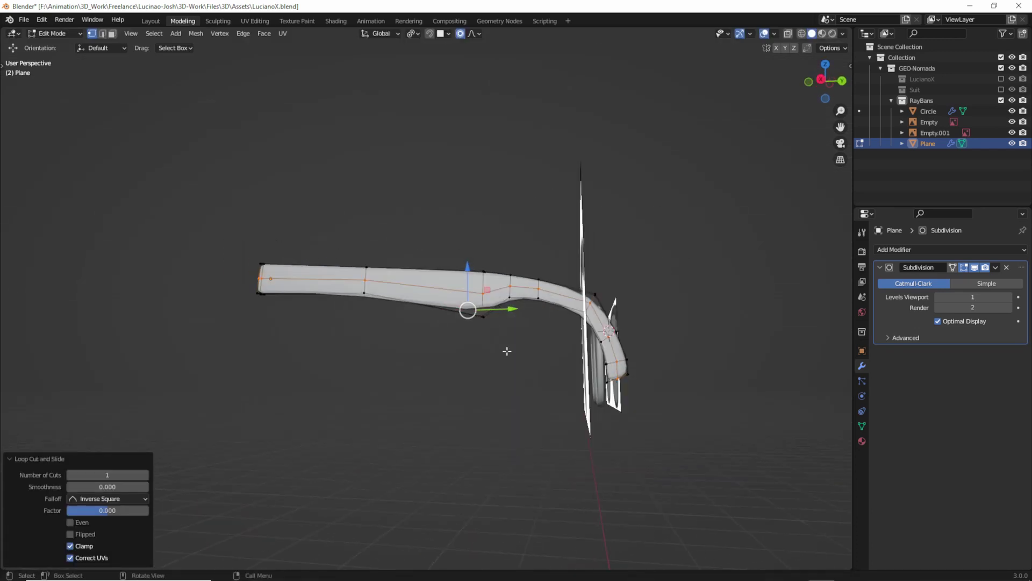
{"action": "key", "text": "KP_3"}
{"action": "key", "text": "alt+z"}
{"action": "key", "text": "g"}
{"action": "left_click", "coordinate": [576, 283]}
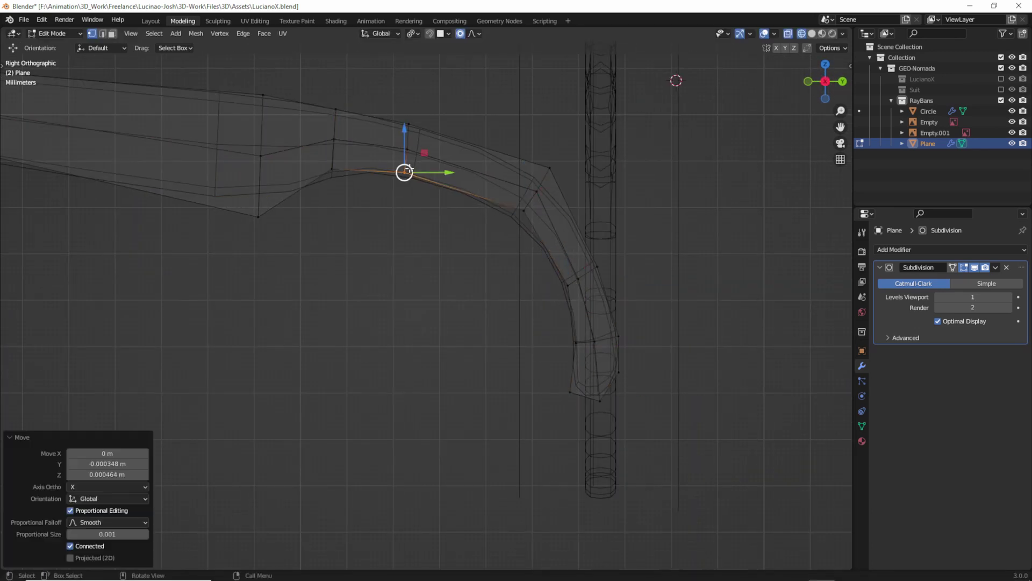
Rotate the bend's edge loops with soft falloff and show the subdivision at level 3.
{"action": "left_click", "coordinate": [261, 179]}
{"action": "left_click", "coordinate": [408, 143], "text": "alt"}
{"action": "key", "text": "r"}
{"action": "left_click", "coordinate": [453, 125]}
{"action": "key", "text": "Tab"}
{"action": "key", "text": "alt+z"}
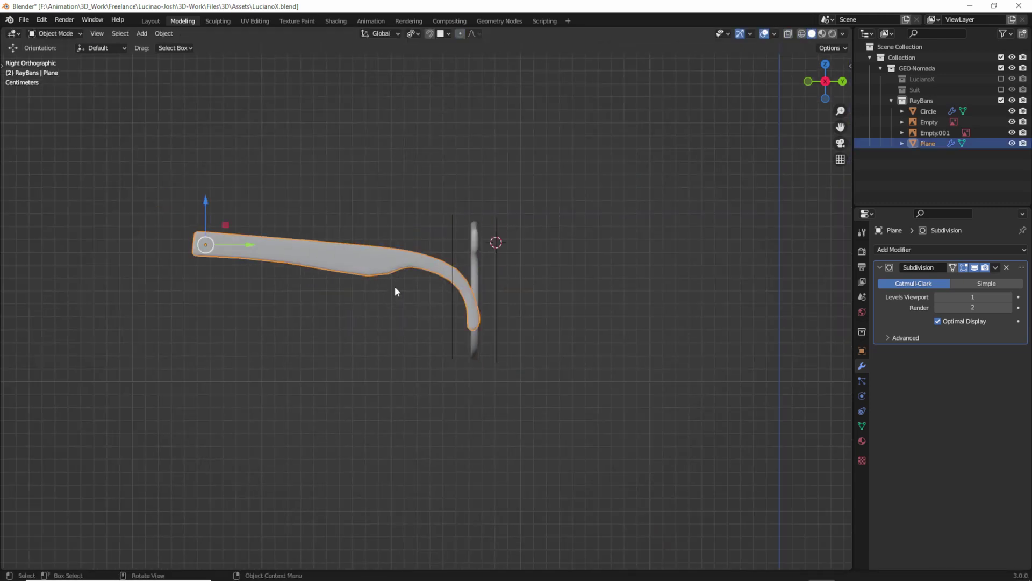
Pull the temple tip into a rounder hook with the Sculpt Grab brush, showing wireframe.
{"action": "key", "text": "ctrl+3"}
{"action": "scroll", "coordinate": [544, 381], "scroll_direction": "up", "scroll_amount": 5}
{"action": "key", "text": "ctrl+Tab"}
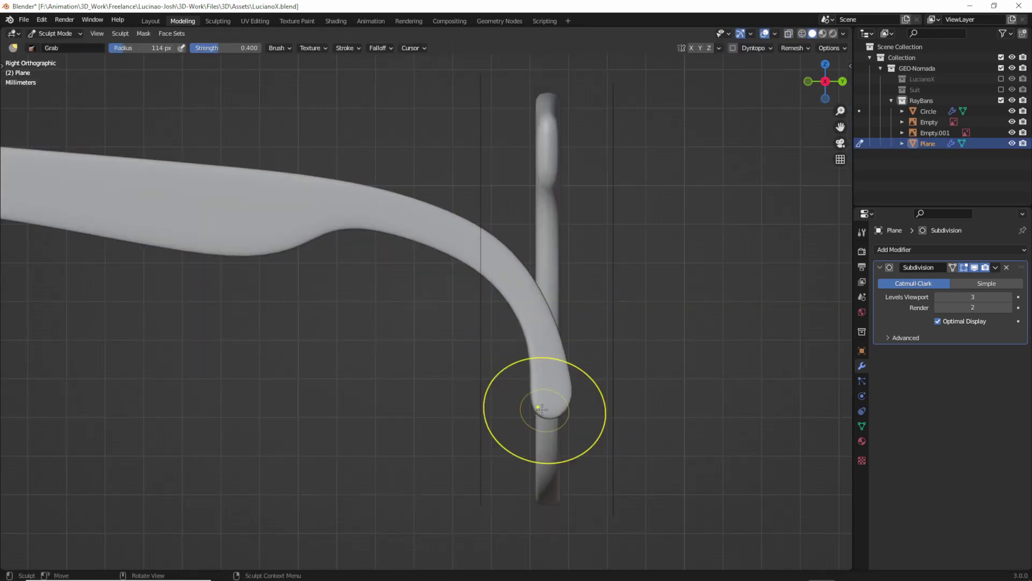
{"action": "left_click_drag", "start_coordinate": [556, 338], "coordinate": [484, 277]}
{"action": "left_click", "coordinate": [765, 34]}
{"action": "left_click", "coordinate": [775, 33]}
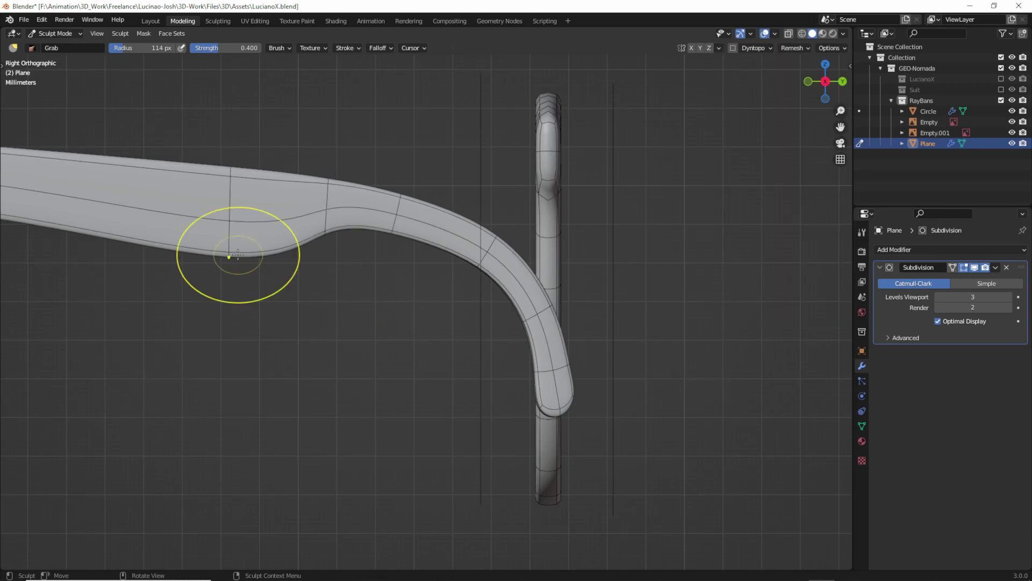
{"action": "scroll", "coordinate": [403, 269], "scroll_direction": "down", "scroll_amount": 2}
Try moving a vertex with soft falloff in see-through edit mode, then undo it.
{"action": "key", "text": "Tab"}
{"action": "key", "text": "alt+z"}
{"action": "key", "text": "g"}
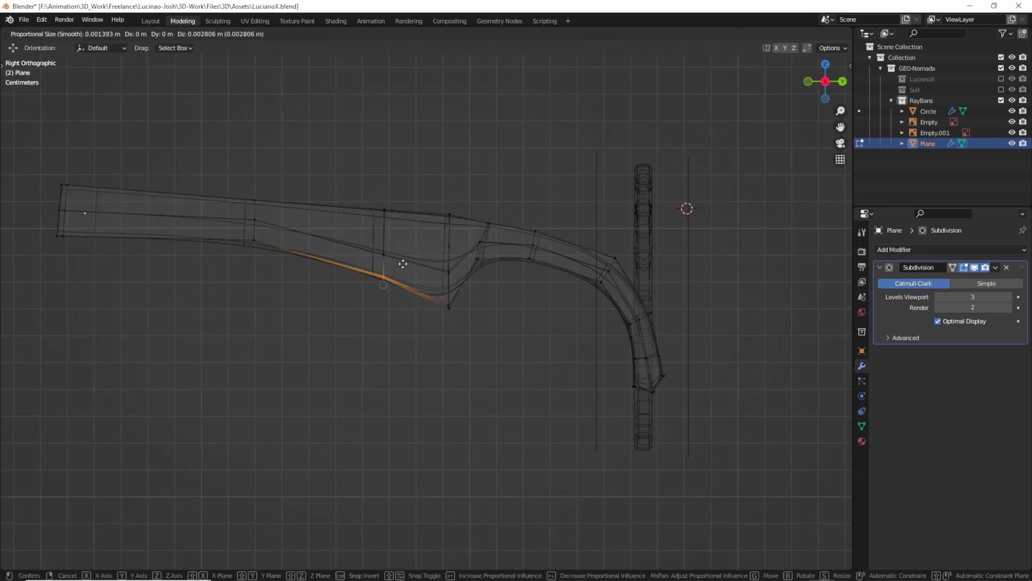
{"action": "left_click", "coordinate": [443, 316]}
{"action": "key", "text": "ctrl+z"}
{"action": "key", "text": "ctrl+z"}
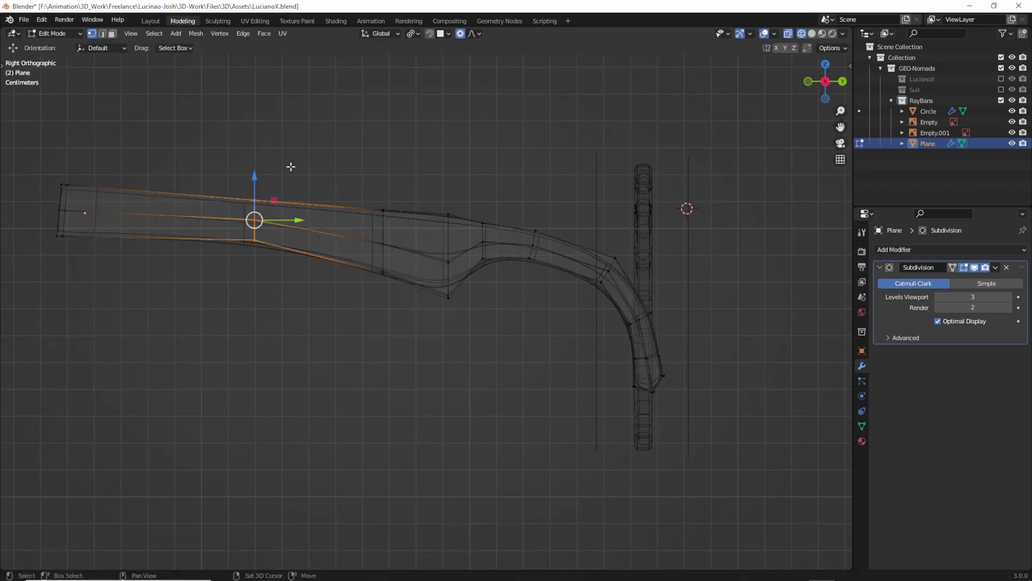
{"action": "key", "text": "ctrl+z"}
Select the lower curved tip vertices and rotate and scale them to refine the hook.
{"action": "left_click", "coordinate": [102, 243]}
{"action": "scroll", "coordinate": [377, 290], "scroll_direction": "up", "scroll_amount": 2}
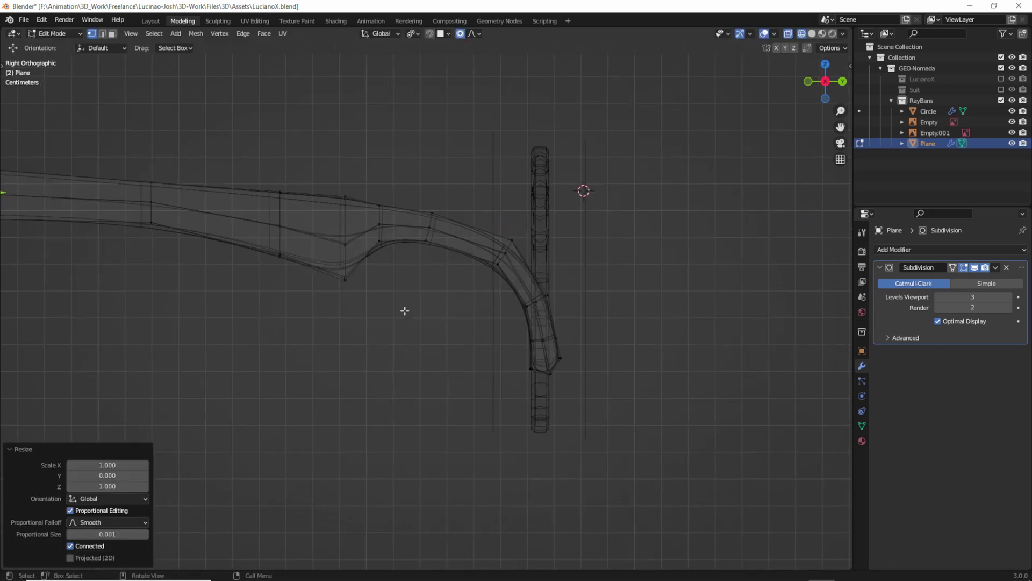
{"action": "left_click", "coordinate": [400, 179]}
{"action": "left_click", "coordinate": [544, 280]}
{"action": "key", "text": "r"}
{"action": "key", "text": "s"}
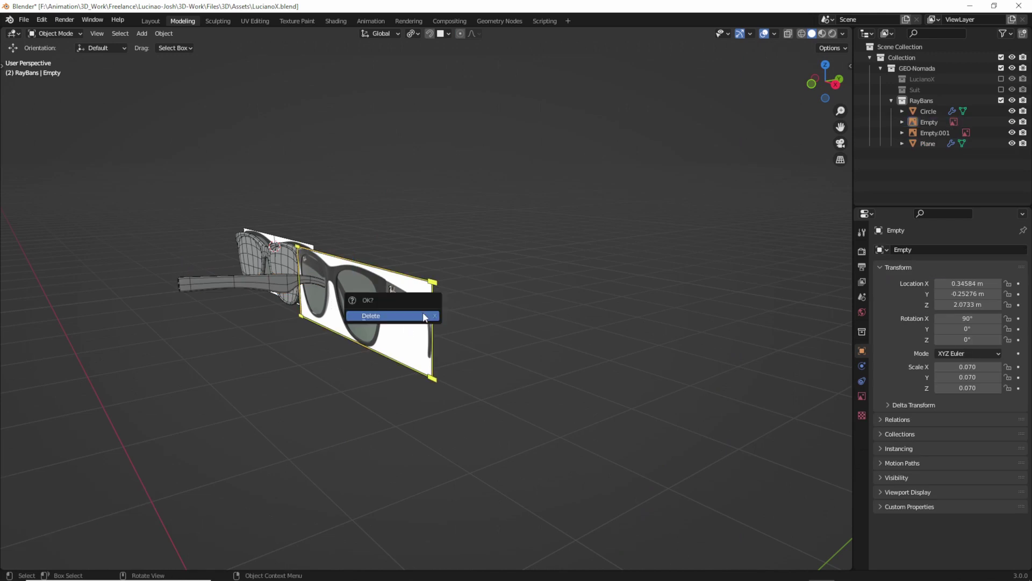
Delete the front reference image and adjust a frame corner.
{"action": "left_click", "coordinate": [424, 316]}
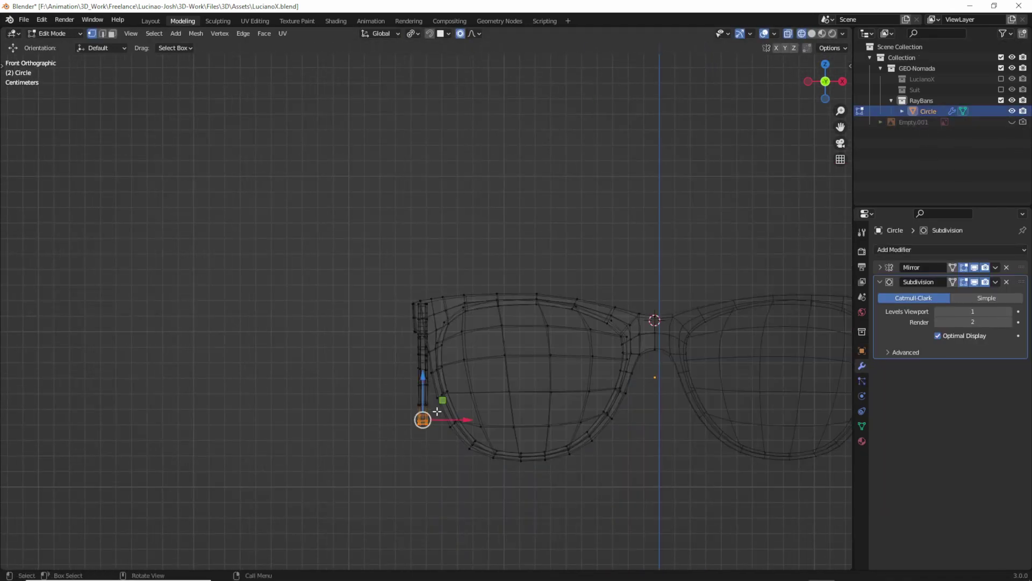
{"action": "left_click", "coordinate": [561, 405]}
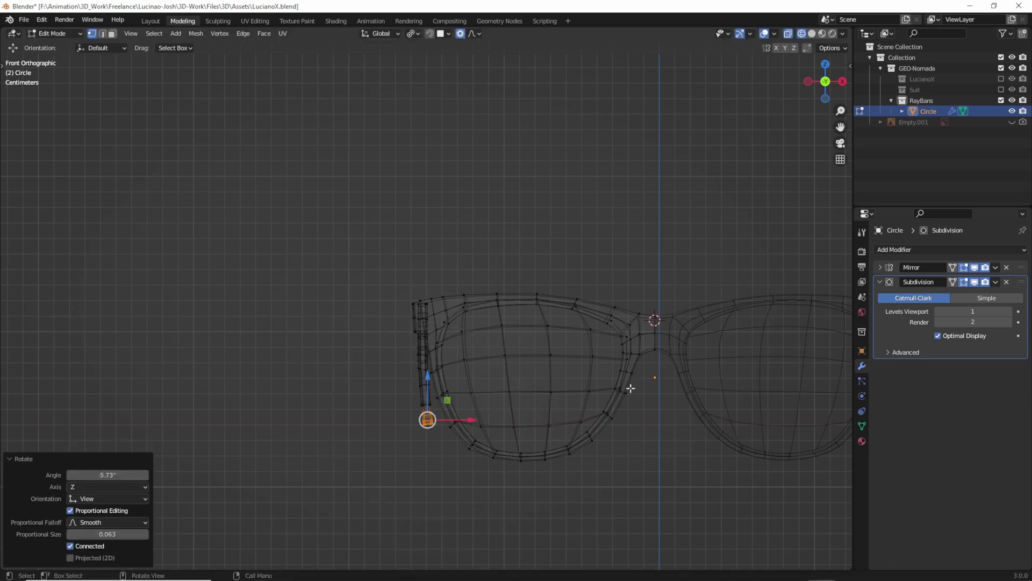
{"action": "key", "text": "KP_7"}
{"action": "scroll", "coordinate": [629, 387], "scroll_direction": "down", "scroll_amount": 3}
Grab the bridge along Y with proportional editing in top view to curve the front backward.
{"action": "key", "text": "g"}
{"action": "left_click", "coordinate": [576, 381]}
{"action": "left_click", "coordinate": [460, 33]}
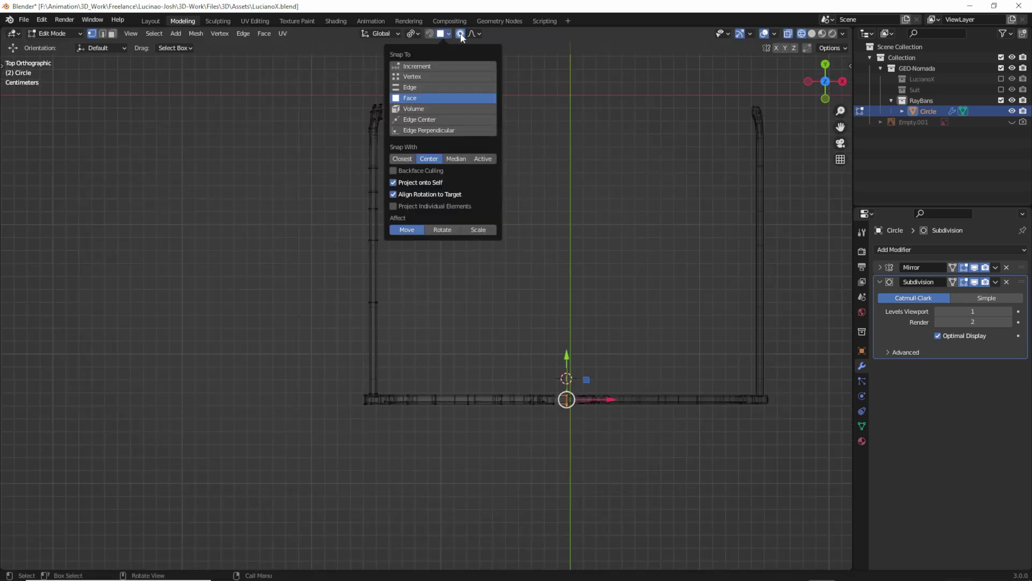
{"action": "key", "text": "g"}
{"action": "key", "text": "y"}
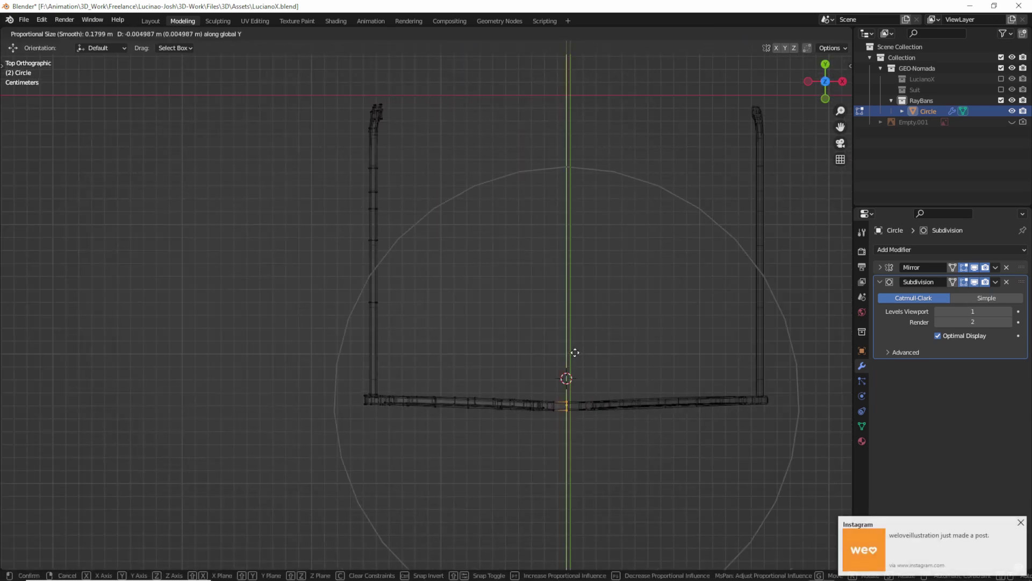
{"action": "scroll", "coordinate": [575, 366], "scroll_direction": "down", "scroll_amount": 4}
{"action": "left_click", "coordinate": [591, 338]}
Leave Edit Mode, turn off the wireframe display, and select the glasses frame.
{"action": "key", "text": "Tab"}
{"action": "mouse_move", "coordinate": [592, 339]}
{"action": "middle_mouse_down"}
{"action": "mouse_move", "coordinate": [545, 333]}
{"action": "mouse_move", "coordinate": [421, 349]}
{"action": "mouse_move", "coordinate": [483, 283]}
{"action": "mouse_move", "coordinate": [260, 418]}
{"action": "mouse_move", "coordinate": [376, 376]}
{"action": "middle_mouse_up"}
{"action": "left_click", "coordinate": [774, 33]}
{"action": "left_click", "coordinate": [421, 350]}
Give the glasses a new black Principled material.
{"action": "left_click", "coordinate": [862, 441]}
{"action": "left_click", "coordinate": [964, 295]}
{"action": "left_click", "coordinate": [978, 406]}
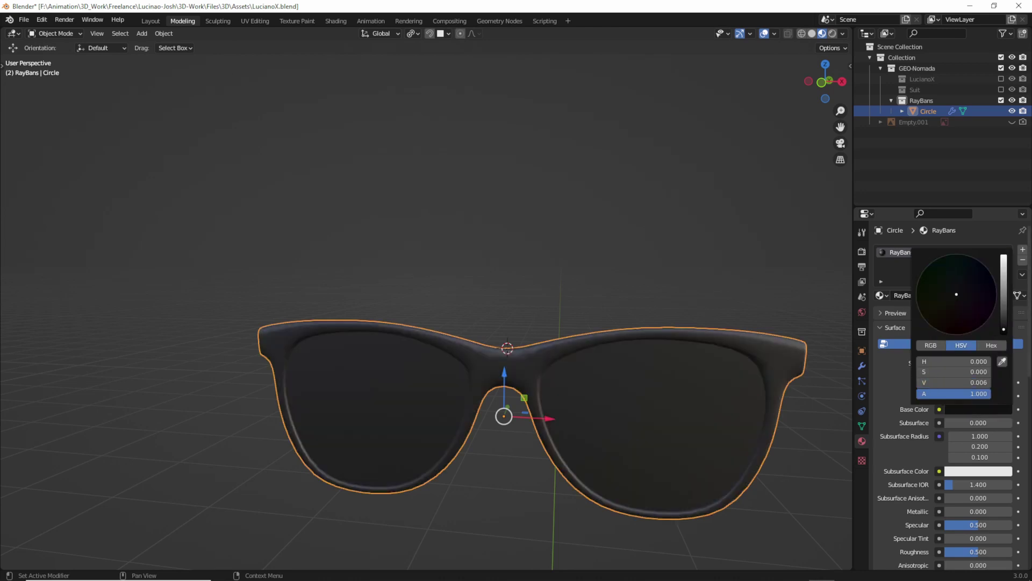
{"action": "scroll", "coordinate": [952, 430], "scroll_direction": "down", "scroll_amount": 4}
{"action": "scroll", "coordinate": [951, 430], "scroll_direction": "down", "scroll_amount": 5}
Add a second material slot named 'Lens' and assign it to the lens faces.
{"action": "key", "text": "Tab"}
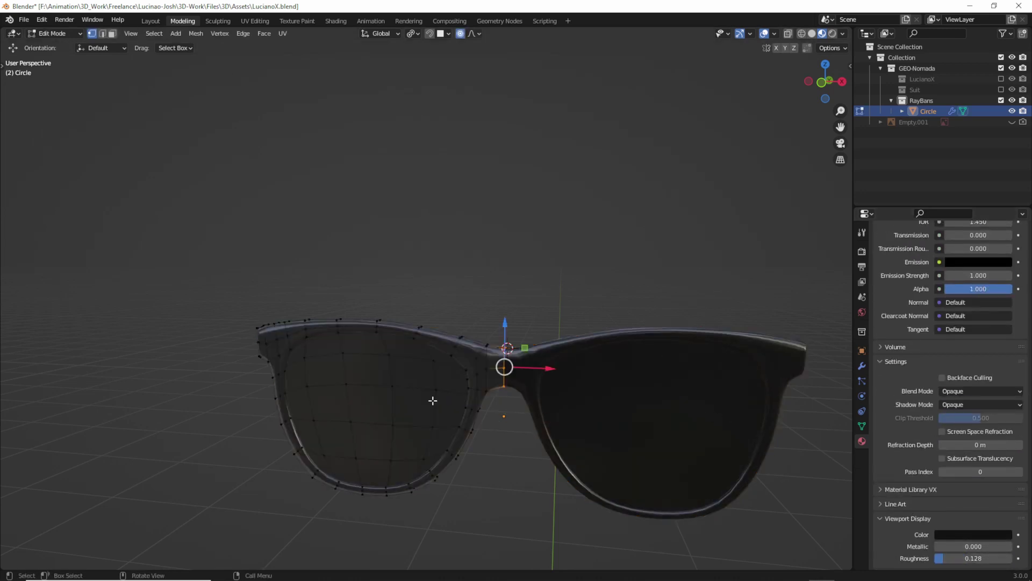
{"action": "key", "text": "l"}
{"action": "scroll", "coordinate": [972, 288], "scroll_direction": "up", "scroll_amount": 10}
{"action": "left_click", "coordinate": [1023, 249]}
{"action": "left_click", "coordinate": [923, 319]}
{"action": "double_click", "coordinate": [917, 263]}
{"action": "type", "text": "Lens"}
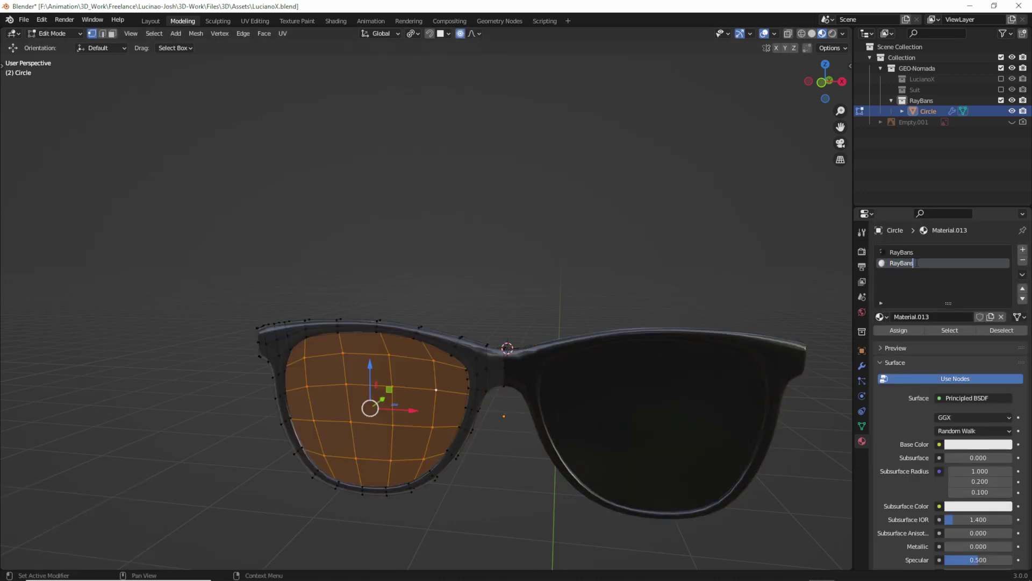
{"action": "left_click", "coordinate": [898, 330]}
Set Lens to Alpha Blend with Show Backface and alpha 0.85, and show the LucianoX collection.
{"action": "key", "text": "Tab"}
{"action": "left_click", "coordinate": [978, 445]}
{"action": "scroll", "coordinate": [952, 430], "scroll_direction": "down", "scroll_amount": 5}
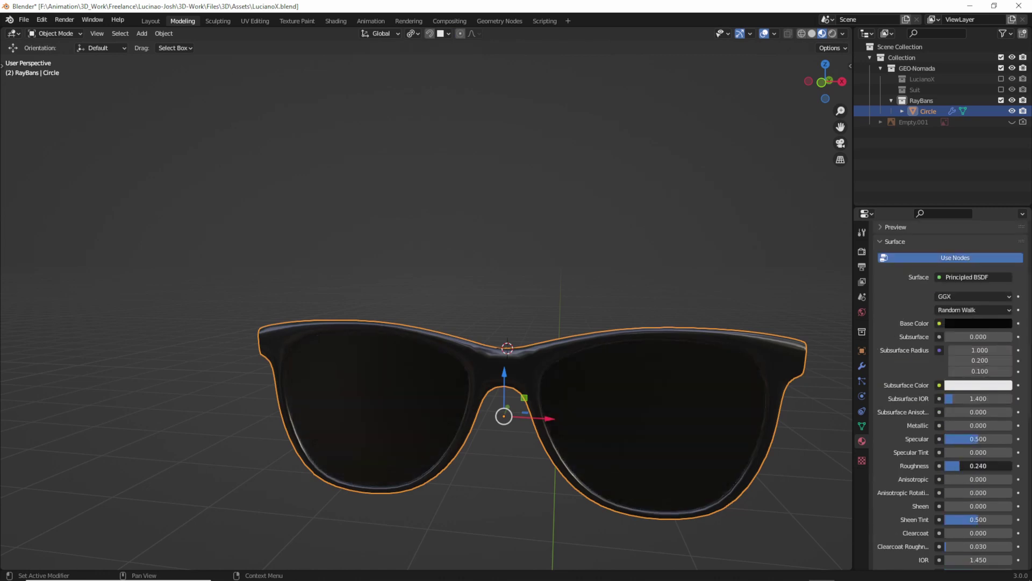
{"action": "left_click", "coordinate": [973, 521]}
{"action": "left_click", "coordinate": [982, 377]}
{"action": "left_click", "coordinate": [968, 408]}
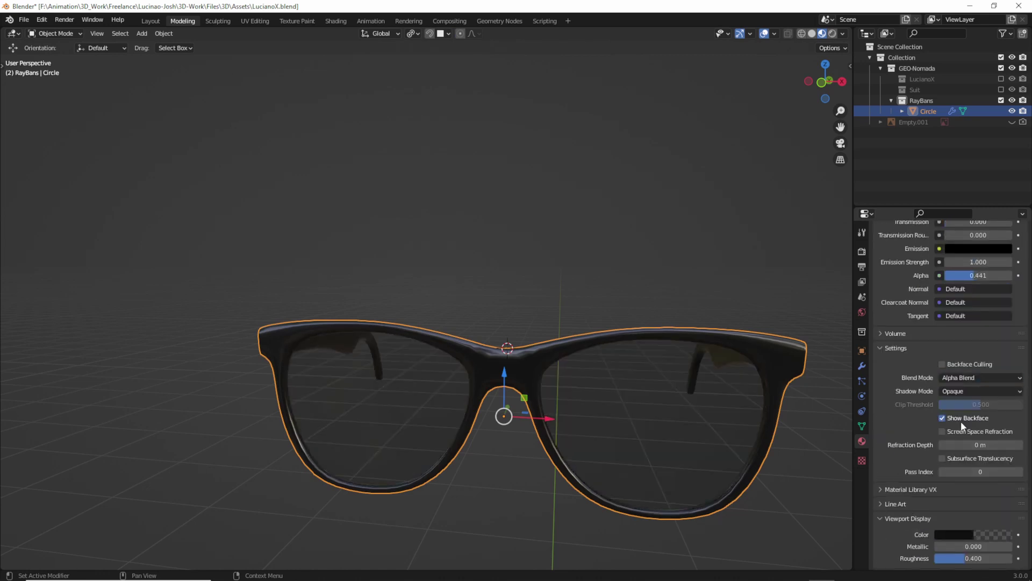
{"action": "left_click", "coordinate": [942, 431]}
{"action": "left_click_drag", "start_coordinate": [978, 275], "coordinate": [963, 275]}
{"action": "middle_click_drag", "start_coordinate": [592, 376], "coordinate": [753, 378]}
{"action": "left_click", "coordinate": [1001, 79]}
Move the glasses onto the character's face from the front view.
{"action": "key", "text": "KP_1"}
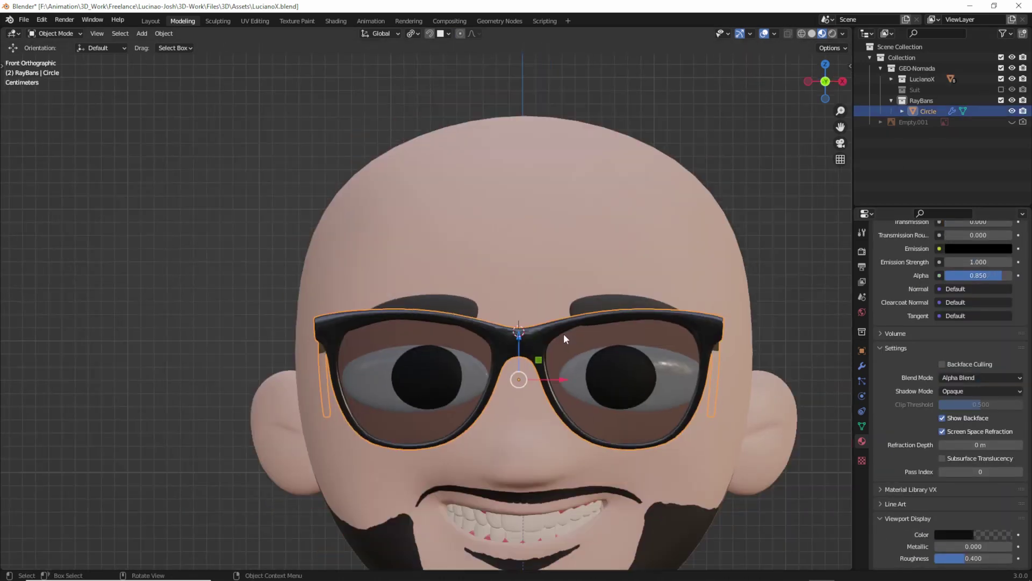
{"action": "key", "text": "g"}
{"action": "left_click", "coordinate": [612, 379]}
{"action": "key", "text": "KP_3"}
{"action": "key", "text": "ctrl+KP_3"}
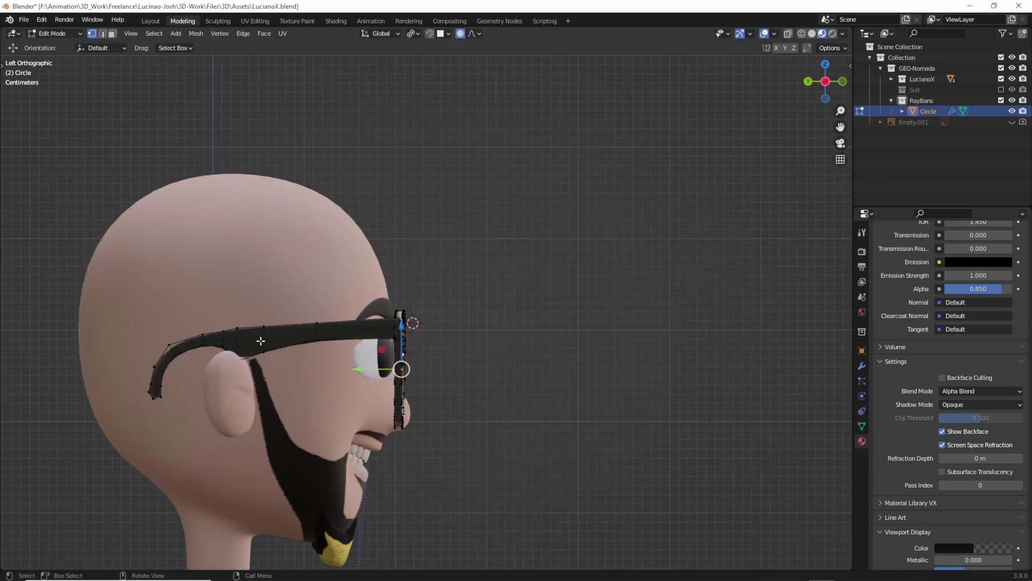
Rotate the arm's tip loop in wireframe edit mode to bend it around the ear.
{"action": "key", "text": "Tab"}
{"action": "key", "text": "shift+z"}
{"action": "left_click", "coordinate": [280, 340]}
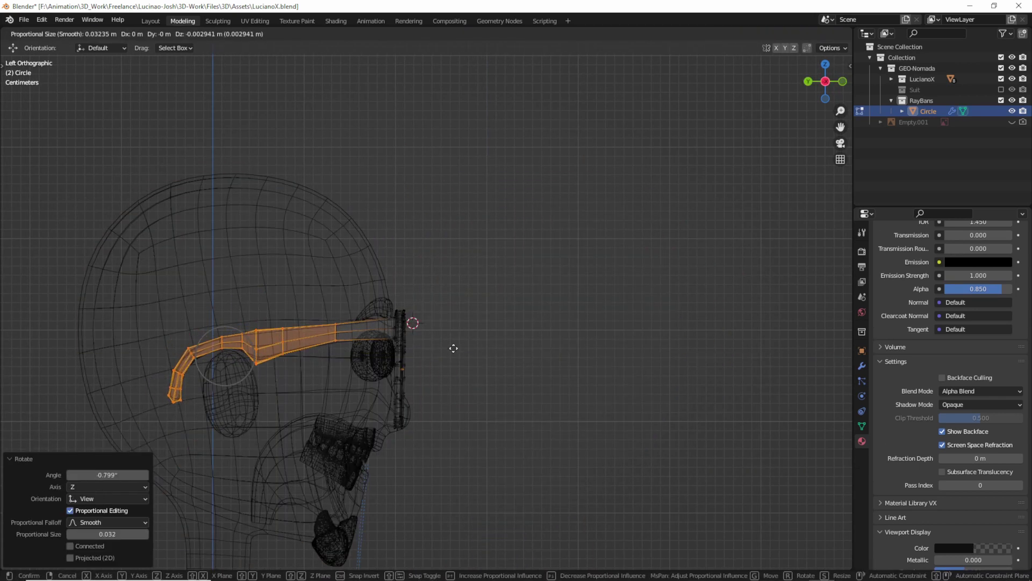
{"action": "left_click_drag", "start_coordinate": [108, 329], "coordinate": [231, 377]}
{"action": "key", "text": "r"}
{"action": "left_click", "coordinate": [253, 377]}
{"action": "key", "text": "Tab"}
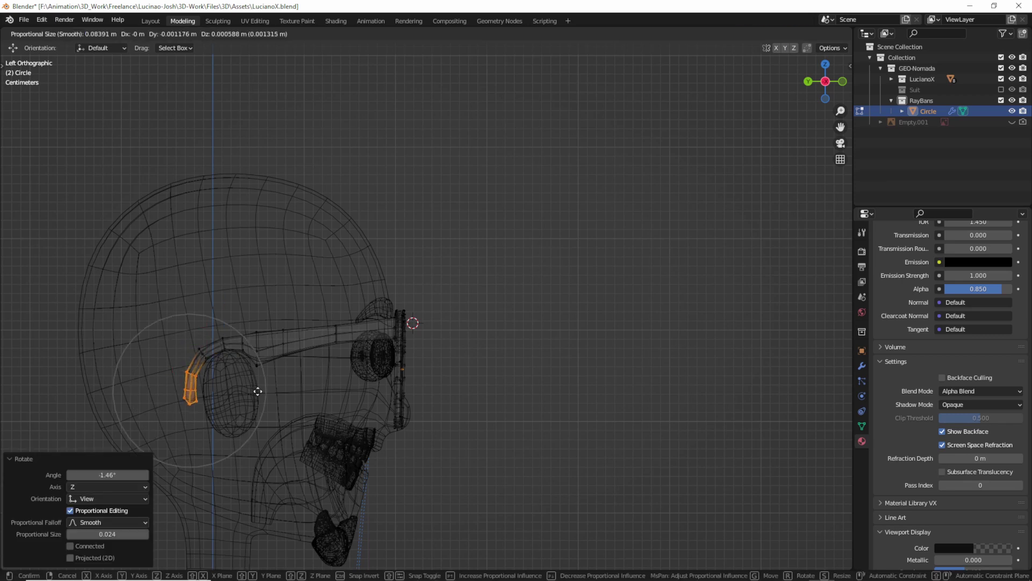
{"action": "key", "text": "shift+z"}
Raise the lens material's alpha to about 0.976.
{"action": "key", "text": "KP_1"}
{"action": "scroll", "coordinate": [968, 322], "scroll_direction": "up", "scroll_amount": 3}
{"action": "left_click_drag", "start_coordinate": [973, 340], "coordinate": [992, 340]}
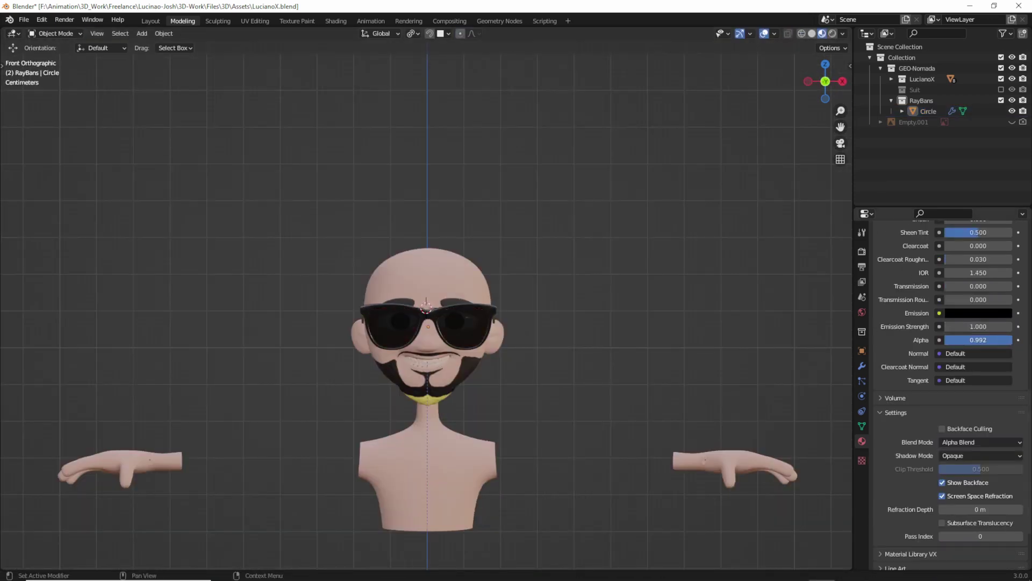
{"action": "scroll", "coordinate": [494, 316], "scroll_direction": "up", "scroll_amount": 2}
Narrow the glasses along X and rotate them to sit straight on the head.
{"action": "left_click", "coordinate": [500, 323]}
{"action": "key", "text": "s"}
{"action": "left_click", "coordinate": [537, 328]}
{"action": "key", "text": "s"}
{"action": "key", "text": "x"}
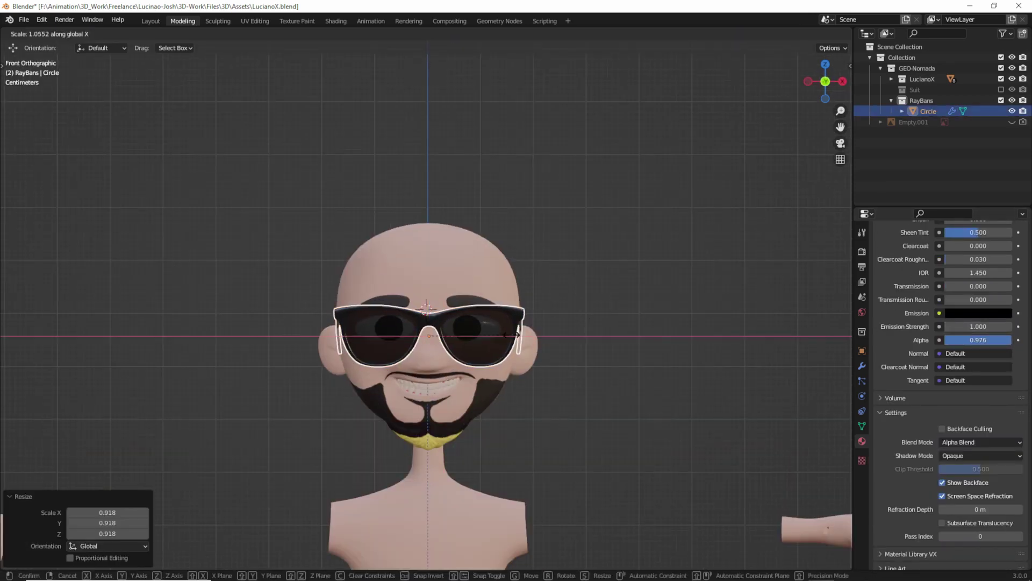
{"action": "key", "text": "KP_7"}
{"action": "key", "text": "r"}
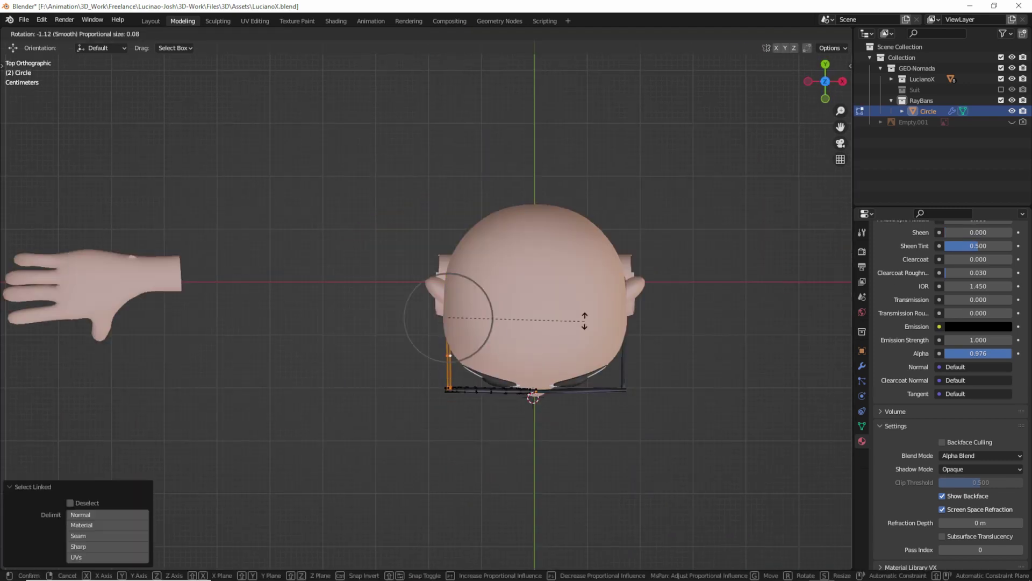
{"action": "left_click", "coordinate": [586, 317]}
{"action": "key", "text": "g"}
Show the Suit collection and adjust the glasses' height along Z.
{"action": "middle_click_drag", "start_coordinate": [601, 318], "coordinate": [415, 341]}
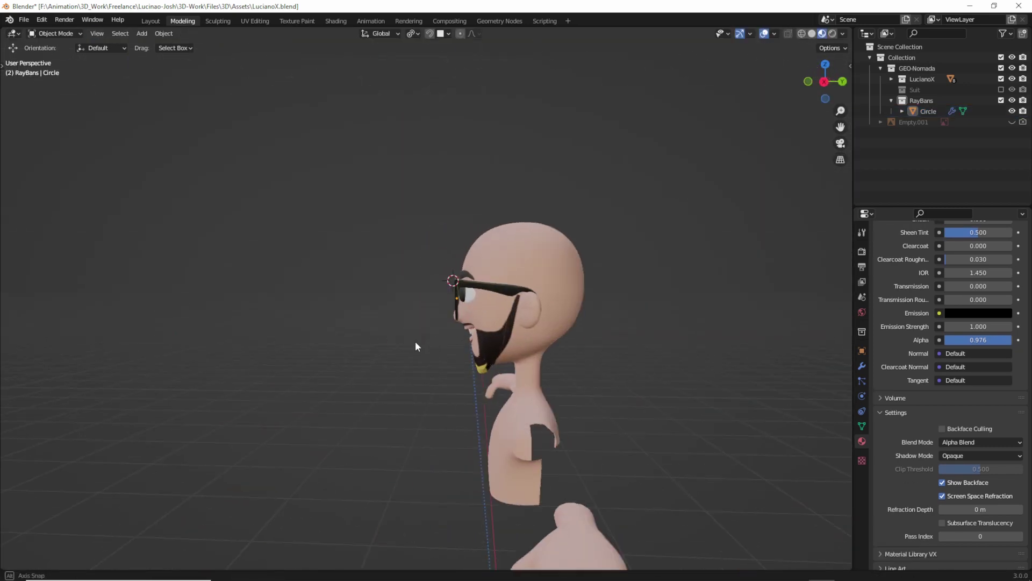
{"action": "left_click", "coordinate": [1001, 90]}
{"action": "mouse_move", "coordinate": [499, 311]}
{"action": "middle_mouse_down"}
{"action": "mouse_move", "coordinate": [495, 203]}
{"action": "mouse_move", "coordinate": [476, 204]}
{"action": "mouse_move", "coordinate": [516, 268]}
{"action": "middle_mouse_up"}
{"action": "scroll", "coordinate": [477, 204], "scroll_direction": "up", "scroll_amount": 3}
{"action": "key", "text": "g"}
{"action": "key", "text": "z"}
{"action": "left_click", "coordinate": [477, 204]}
Deselect everything and save the blend file with Ctrl+S.
{"action": "scroll", "coordinate": [516, 263], "scroll_direction": "up", "scroll_amount": 2}
{"action": "middle_click_drag", "start_coordinate": [595, 233], "coordinate": [484, 242]}
{"action": "scroll", "coordinate": [484, 242], "scroll_direction": "down", "scroll_amount": 4}
{"action": "key", "text": "alt+a"}
{"action": "key", "text": "ctrl+s"}
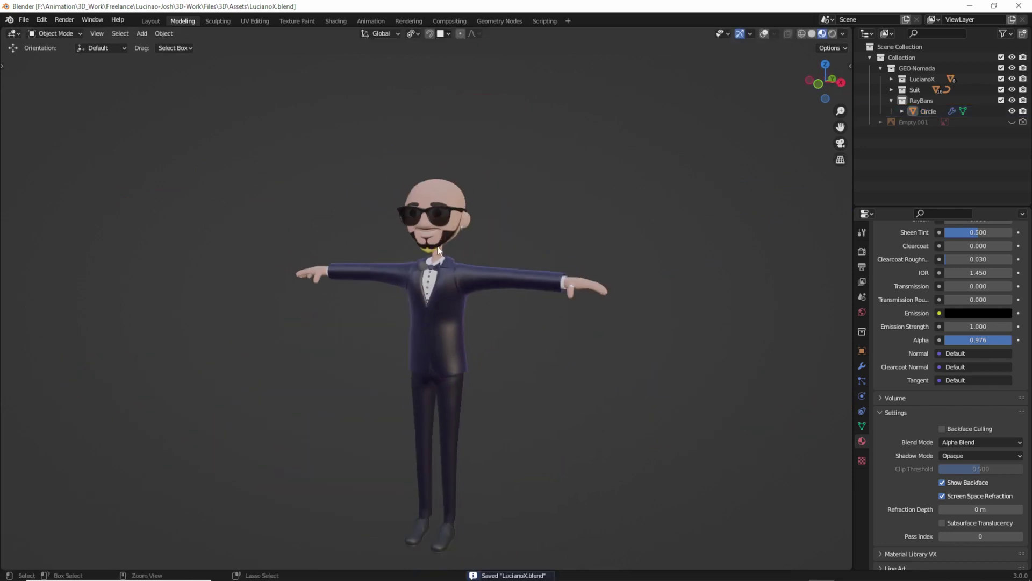
Select the glasses and enter Edit Mode in front view.
{"action": "left_click", "coordinate": [446, 225]}
{"action": "scroll", "coordinate": [454, 323], "scroll_direction": "up", "scroll_amount": 5}
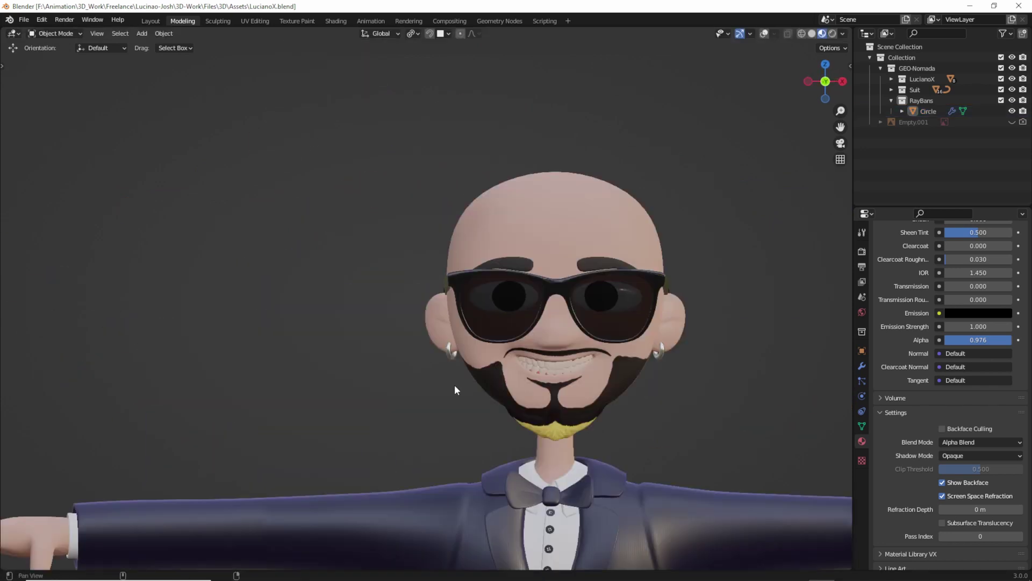
{"action": "key", "text": "Tab"}
{"action": "key", "text": "KP_1"}
Add a small cube inside the sunglasses mesh and shrink it.
{"action": "scroll", "coordinate": [450, 296], "scroll_direction": "up", "scroll_amount": 3}
{"action": "key", "text": "shift+a"}
{"action": "left_click", "coordinate": [396, 258]}
{"action": "left_click", "coordinate": [862, 366]}
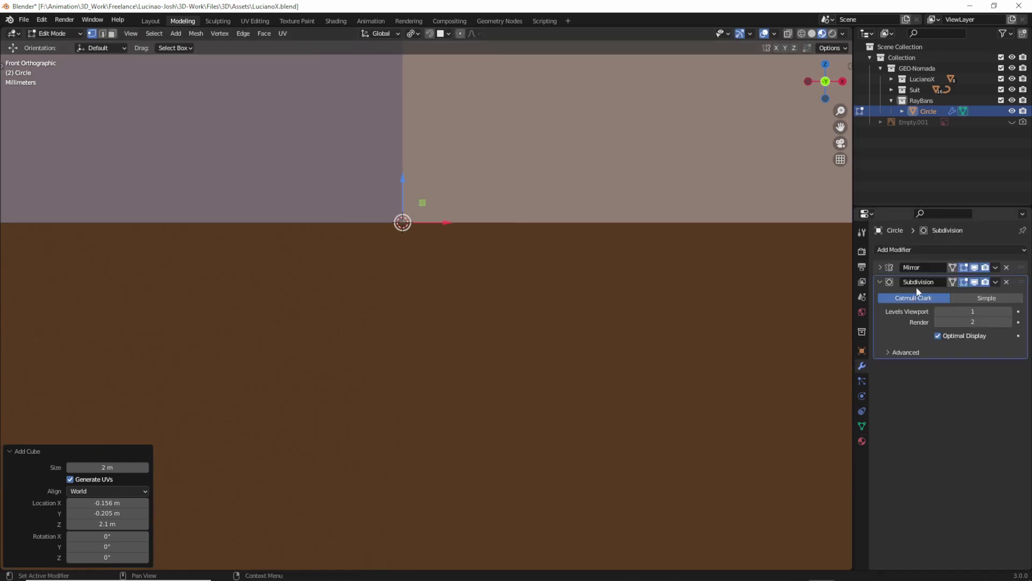
{"action": "key", "text": "s"}
{"action": "left_click", "coordinate": [587, 308]}
{"action": "scroll", "coordinate": [588, 307], "scroll_direction": "down", "scroll_amount": 5}
{"action": "scroll", "coordinate": [430, 279], "scroll_direction": "up", "scroll_amount": 5}
Stretch the cube wider along X and flatten it along Y into a thin plate.
{"action": "key", "text": "s"}
{"action": "key", "text": "x"}
{"action": "left_click", "coordinate": [527, 266]}
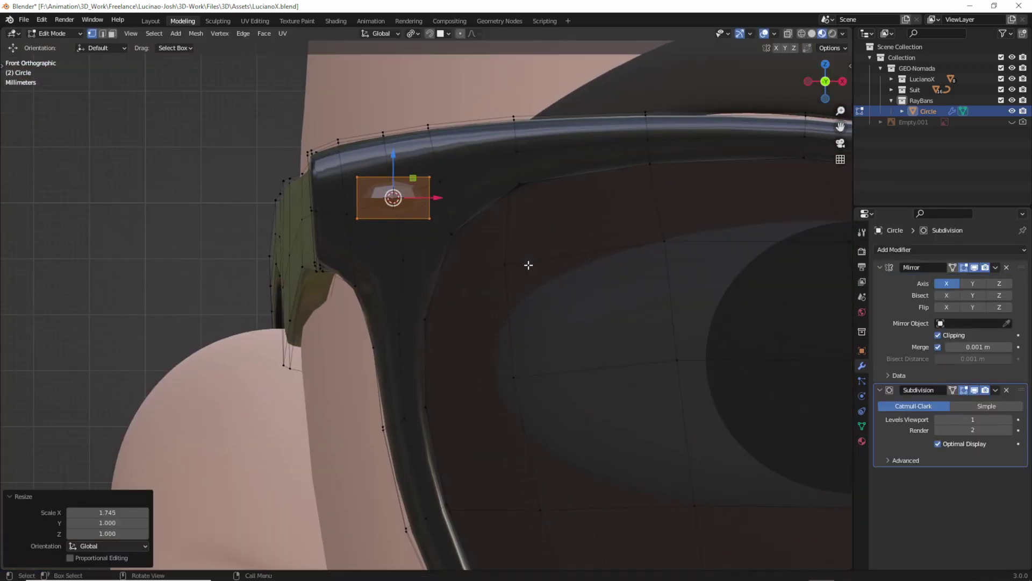
{"action": "middle_click_drag", "start_coordinate": [527, 265], "coordinate": [489, 311]}
{"action": "scroll", "coordinate": [488, 311], "scroll_direction": "down", "scroll_amount": 2}
{"action": "scroll", "coordinate": [489, 311], "scroll_direction": "up", "scroll_amount": 5}
{"action": "key", "text": "s"}
{"action": "key", "text": "y"}
{"action": "left_click", "coordinate": [456, 305]}
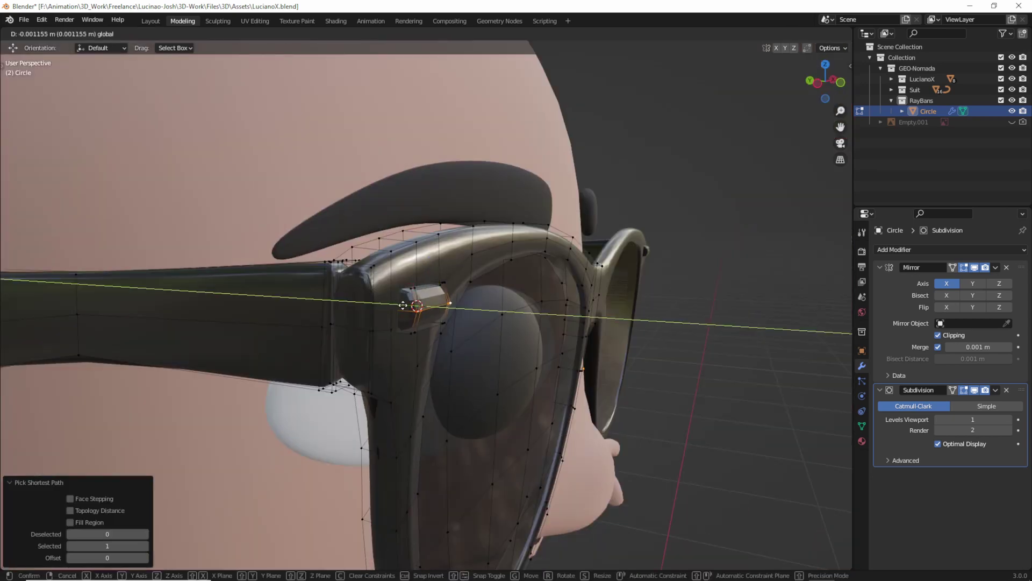
Add a loop cut across the plate, scale it, and bevel the plate's corners in front wireframe view.
{"action": "key", "text": "ctrl+r"}
{"action": "left_click", "coordinate": [434, 306]}
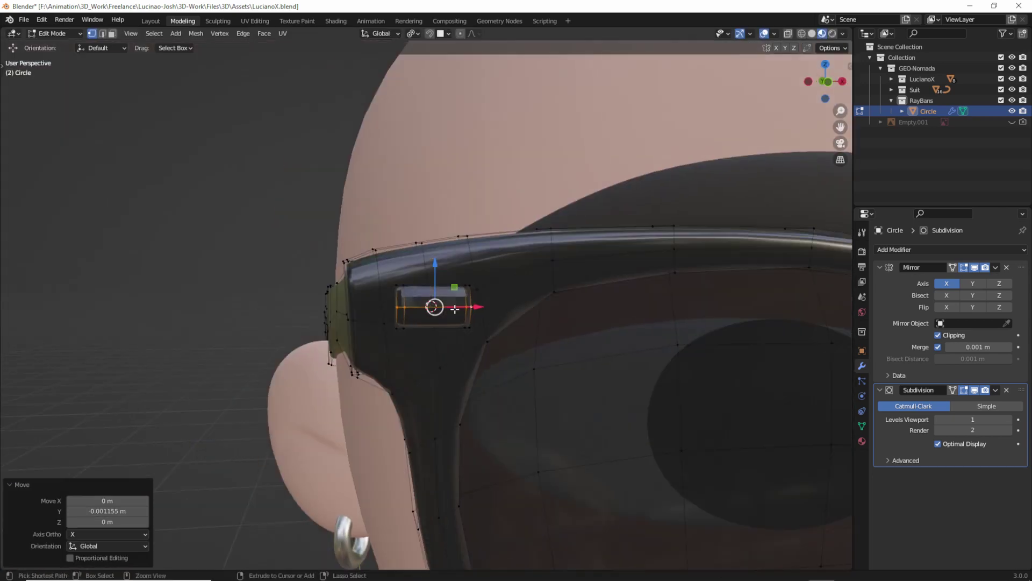
{"action": "key", "text": "s"}
{"action": "left_click", "coordinate": [513, 312]}
{"action": "key", "text": "KP_1"}
{"action": "key", "text": "shift+z"}
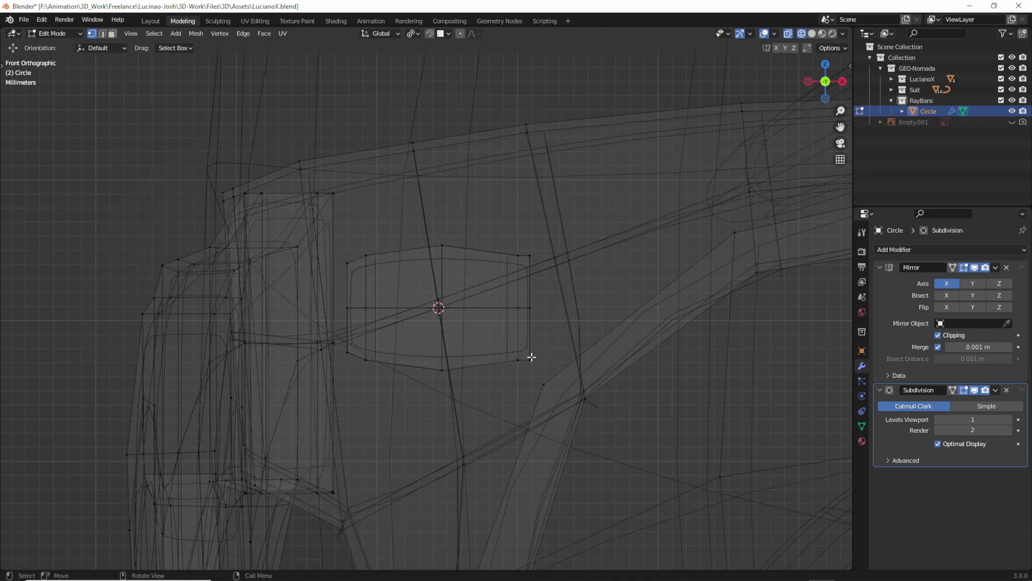
{"action": "left_click", "coordinate": [593, 331]}
{"action": "key", "text": "shift+z"}
Tilt and slightly shrink the plate, then assign it the metal material.
{"action": "key", "text": "ctrl+l"}
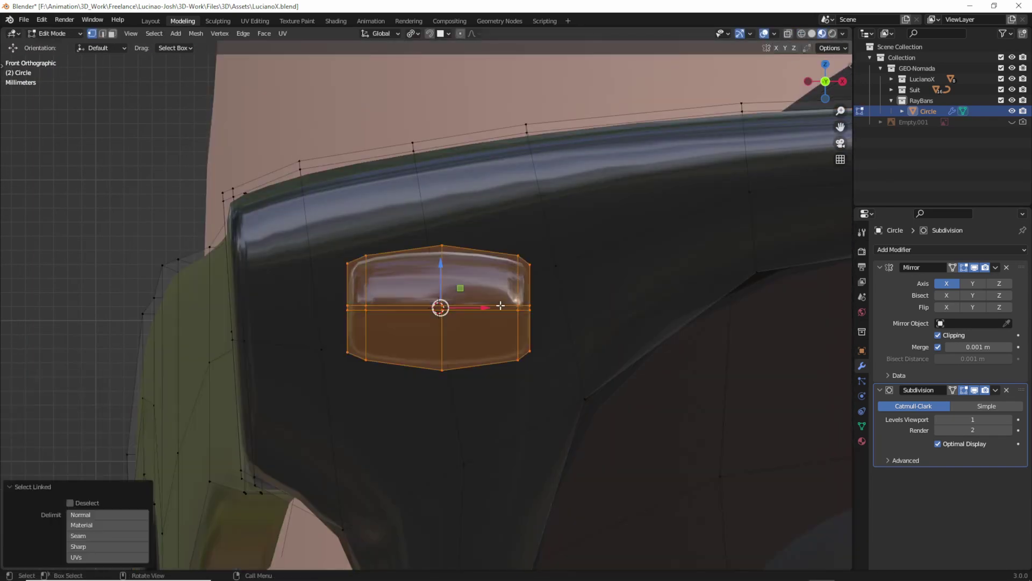
{"action": "key", "text": "r"}
{"action": "left_click", "coordinate": [532, 337]}
{"action": "key", "text": "s"}
{"action": "left_click", "coordinate": [862, 441]}
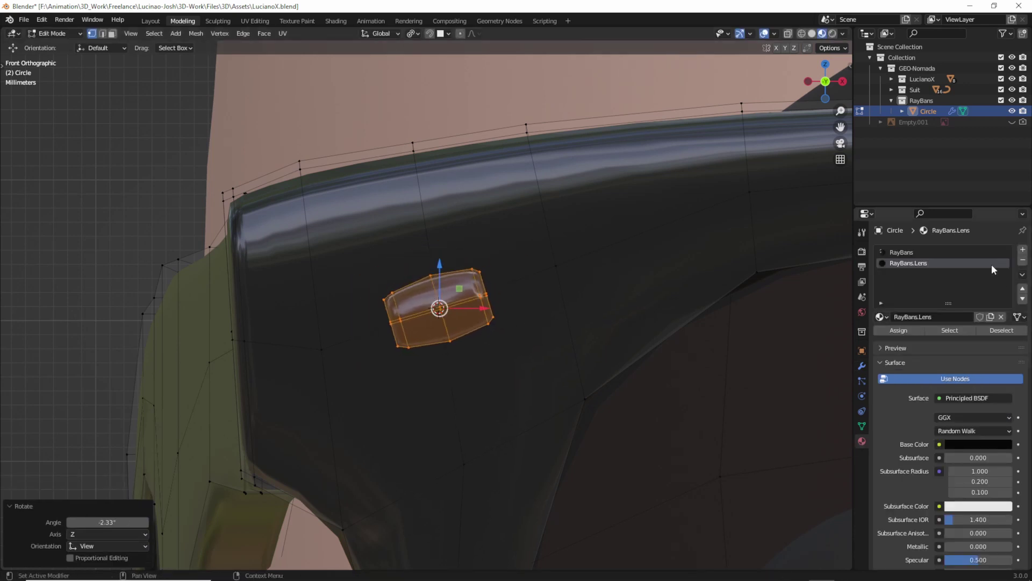
{"action": "left_click", "coordinate": [881, 317]}
{"action": "left_click", "coordinate": [901, 394]}
Leave Edit Mode and orbit around the character to check the plate.
{"action": "key", "text": "Tab"}
{"action": "scroll", "coordinate": [488, 313], "scroll_direction": "down", "scroll_amount": 8}
{"action": "scroll", "coordinate": [579, 330], "scroll_direction": "down", "scroll_amount": 3}
{"action": "scroll", "coordinate": [480, 308], "scroll_direction": "down", "scroll_amount": 1}
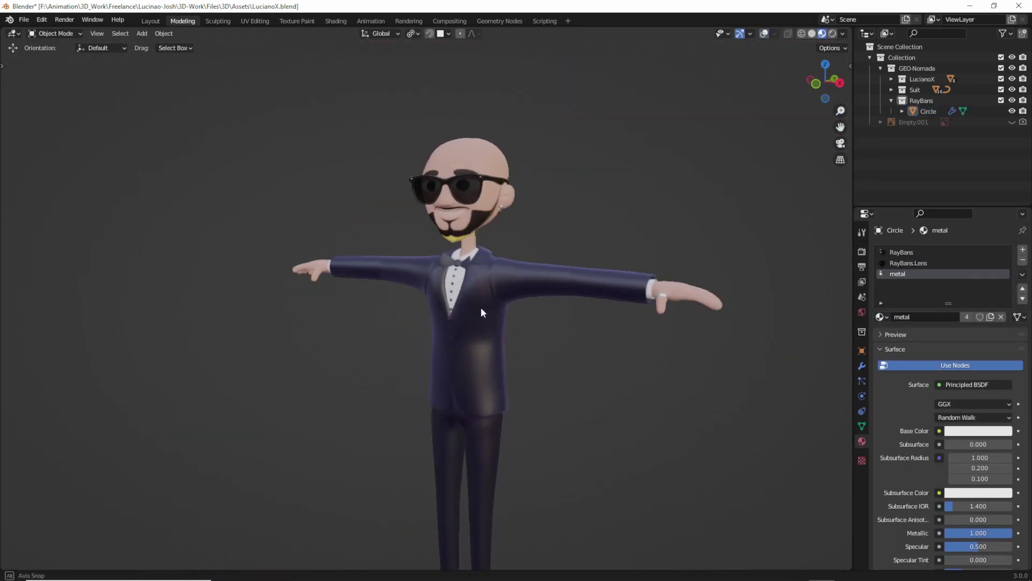
{"action": "scroll", "coordinate": [478, 321], "scroll_direction": "up", "scroll_amount": 5}
{"action": "scroll", "coordinate": [479, 321], "scroll_direction": "down", "scroll_amount": 5}
{"action": "mouse_move", "coordinate": [478, 321]}
{"action": "middle_mouse_down"}
{"action": "mouse_move", "coordinate": [531, 301]}
{"action": "mouse_move", "coordinate": [505, 318]}
{"action": "middle_mouse_up"}
{"action": "scroll", "coordinate": [525, 232], "scroll_direction": "up", "scroll_amount": 1}
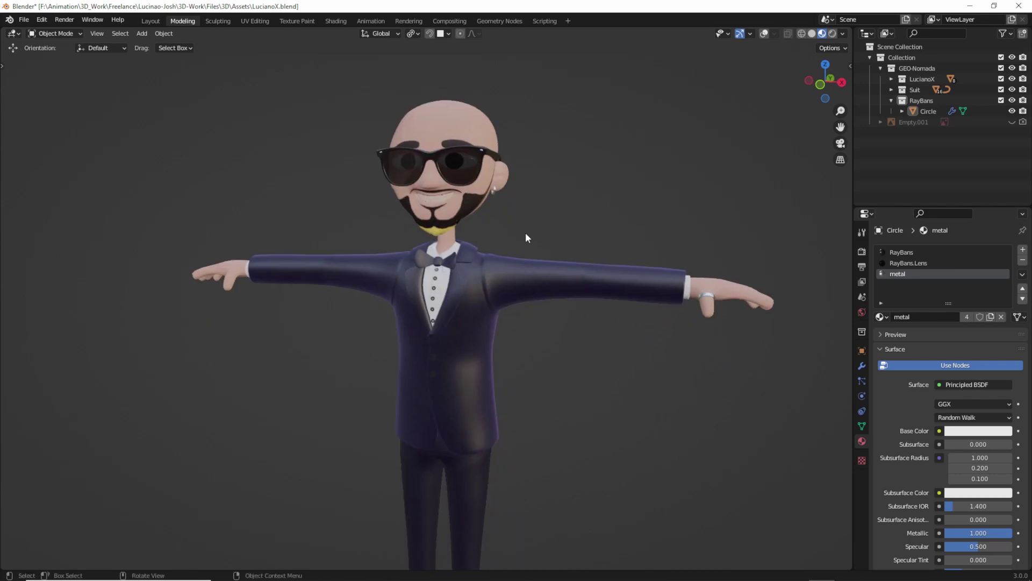
Frame the sunglasses from the left side view and save the blend file.
{"action": "key", "text": "KP_3"}
{"action": "left_click", "coordinate": [676, 246]}
{"action": "key", "text": "KP_Decimal"}
{"action": "key", "text": "ctrl+KP_3"}
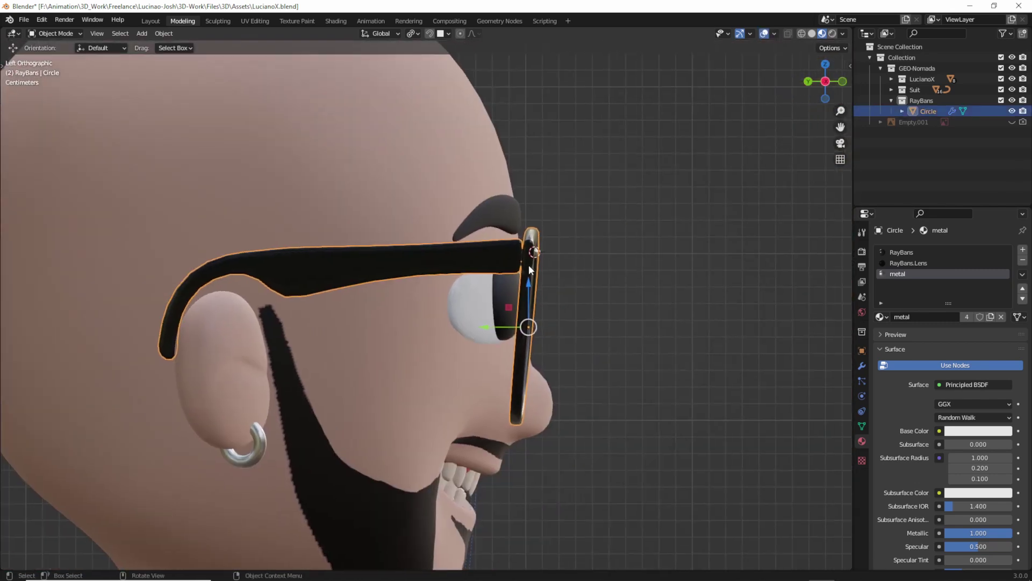
{"action": "key", "text": "ctrl+s"}
{"action": "key", "text": "Tab"}
{"action": "key", "text": "Tab"}
Add a text object and rotate it 90° and then 180° on Z.
{"action": "key", "text": "shift+a"}
{"action": "left_click", "coordinate": [480, 303]}
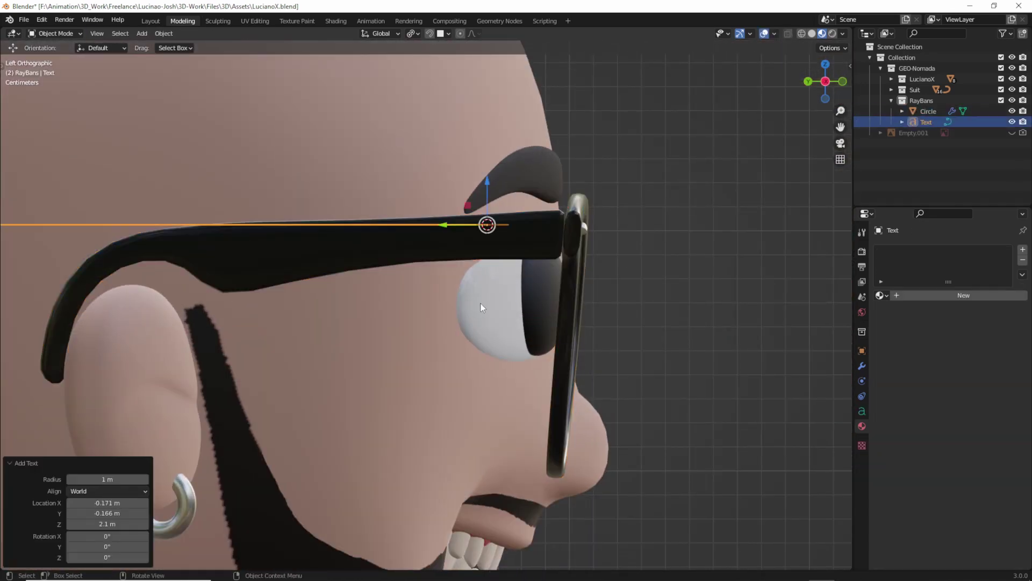
{"action": "key", "text": "r"}
{"action": "key", "text": "z"}
{"action": "key", "text": "9"}
{"action": "key", "text": "0"}
{"action": "key", "text": "Return"}
{"action": "key", "text": "r"}
{"action": "key", "text": "z"}
{"action": "key", "text": "1"}
{"action": "key", "text": "8"}
{"action": "key", "text": "0"}
{"action": "key", "text": "Return"}
{"action": "scroll", "coordinate": [480, 307], "scroll_direction": "down", "scroll_amount": 8}
Change the text's font to Segoe Script Regular.
{"action": "left_click", "coordinate": [862, 412]}
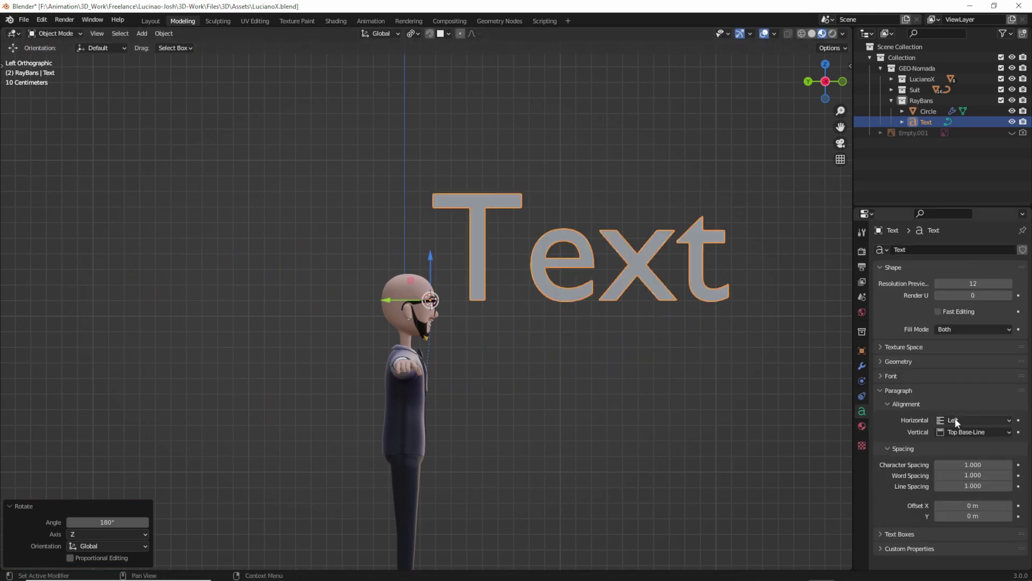
{"action": "left_click", "coordinate": [890, 377]}
{"action": "left_click", "coordinate": [1007, 392]}
{"action": "scroll", "coordinate": [541, 324], "scroll_direction": "down", "scroll_amount": 5}
{"action": "scroll", "coordinate": [547, 337], "scroll_direction": "down", "scroll_amount": 5}
{"action": "scroll", "coordinate": [537, 384], "scroll_direction": "down", "scroll_amount": 5}
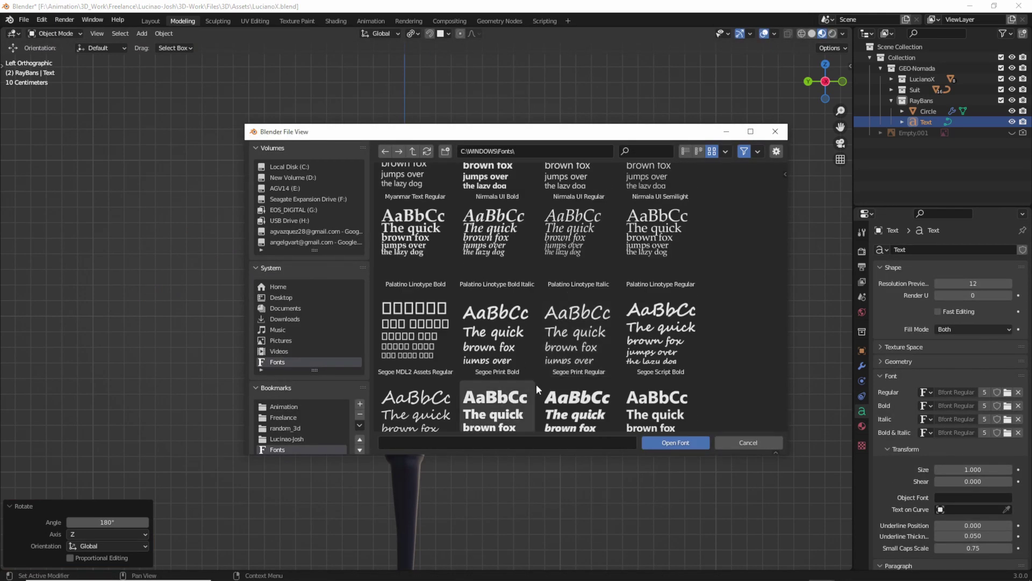
{"action": "scroll", "coordinate": [537, 384], "scroll_direction": "down", "scroll_amount": 3}
{"action": "scroll", "coordinate": [665, 378], "scroll_direction": "down", "scroll_amount": 5}
{"action": "scroll", "coordinate": [710, 370], "scroll_direction": "up", "scroll_amount": 4}
{"action": "scroll", "coordinate": [710, 370], "scroll_direction": "up", "scroll_amount": 2}
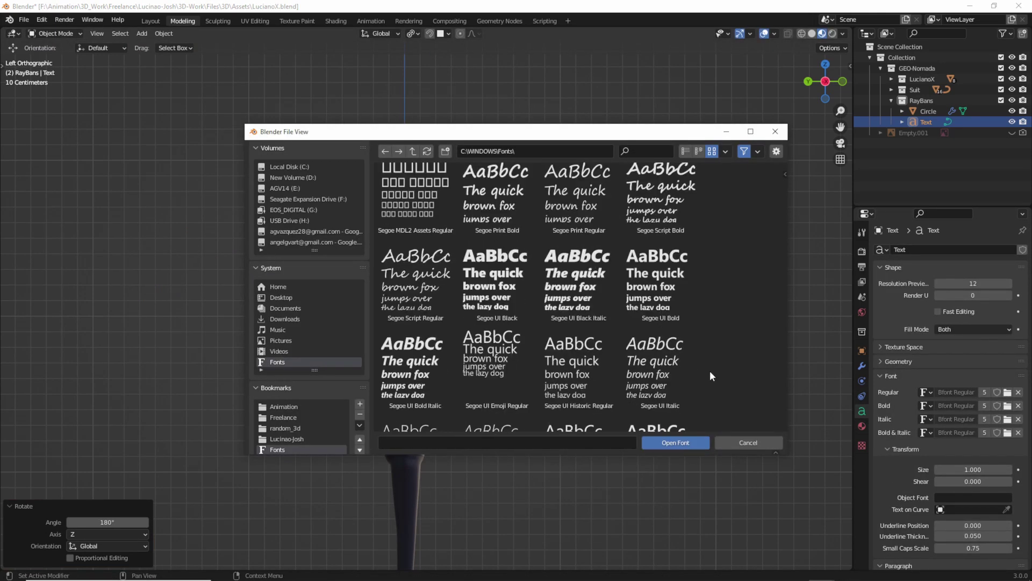
{"action": "double_click", "coordinate": [415, 279]}
Replace the placeholder text with LucianoX and move it into place from the top view.
{"action": "key", "text": "Tab"}
{"action": "key", "text": "BackSpace"}
{"action": "key", "text": "BackSpace"}
{"action": "key", "text": "BackSpace"}
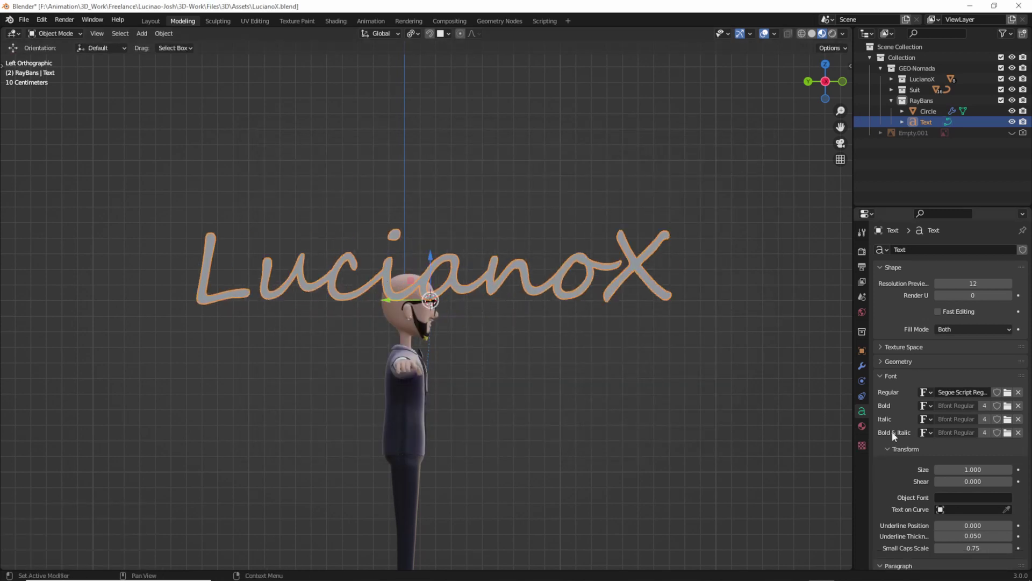
{"action": "key", "text": "KP_Decimal"}
{"action": "key", "text": "KP_7"}
{"action": "key", "text": "g"}
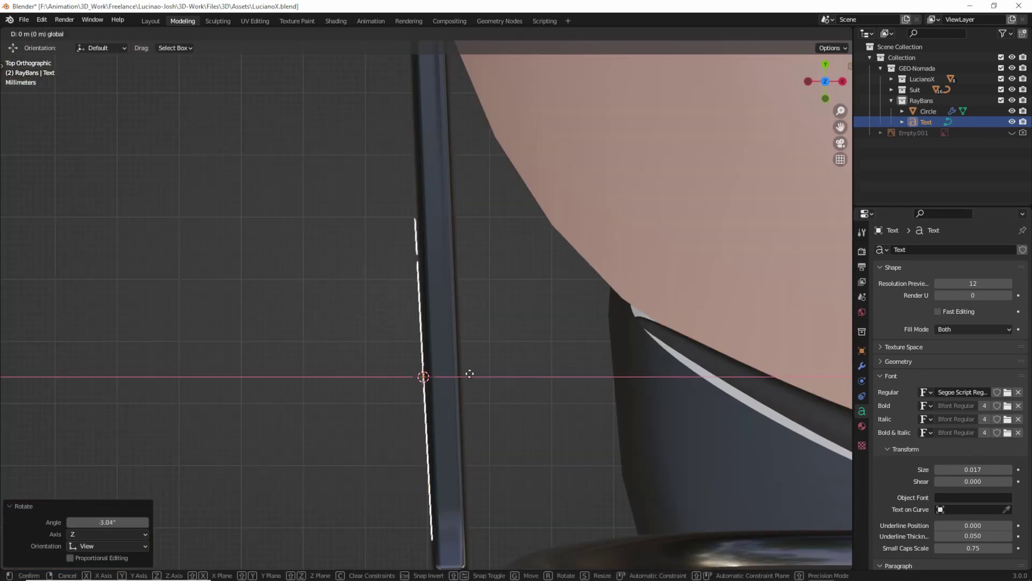
{"action": "scroll", "coordinate": [936, 474], "scroll_direction": "down", "scroll_amount": 1}
Extrude the text 0.001 m, give it the metal material, and set Normal transform orientation.
{"action": "left_click", "coordinate": [914, 339]}
{"action": "left_click_drag", "start_coordinate": [973, 368], "coordinate": [984, 368]}
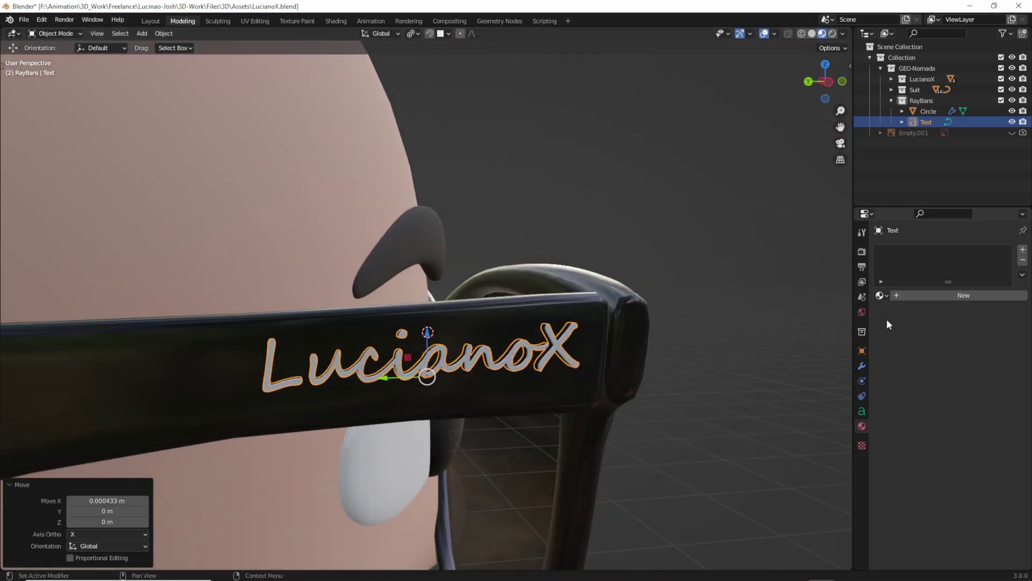
{"action": "left_click", "coordinate": [862, 426]}
{"action": "left_click", "coordinate": [388, 33]}
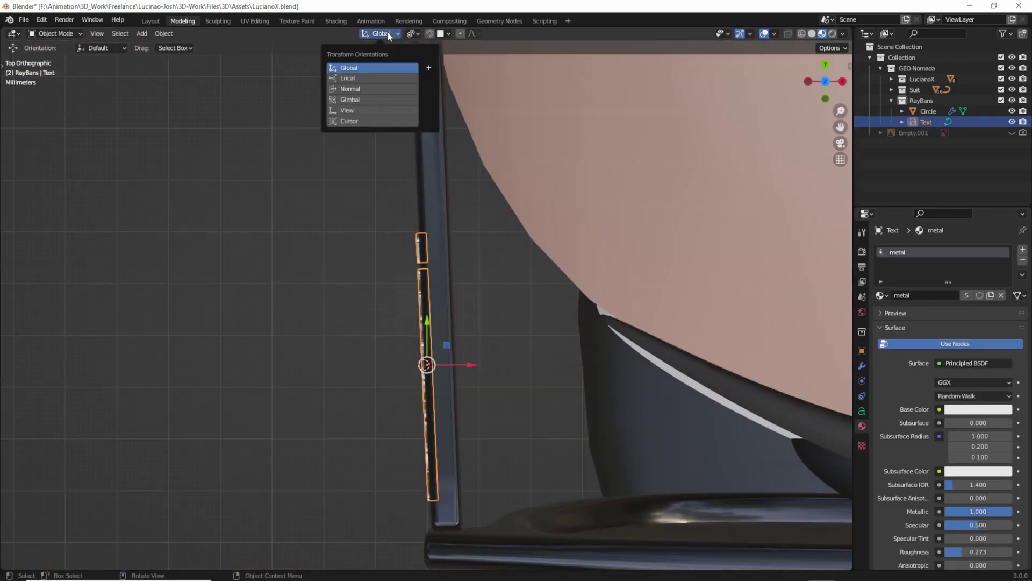
{"action": "left_click", "coordinate": [350, 89]}
{"action": "middle_click_drag", "start_coordinate": [376, 269], "coordinate": [503, 349]}
{"action": "scroll", "coordinate": [502, 349], "scroll_direction": "up", "scroll_amount": 5}
Switch the text's font to Ink Free Regular.
{"action": "left_click", "coordinate": [862, 411]}
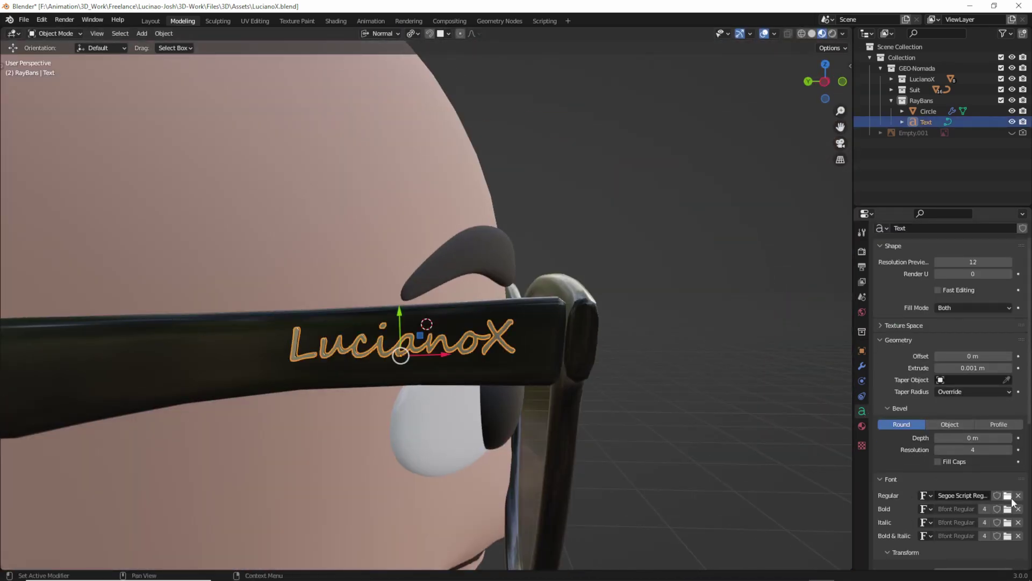
{"action": "left_click", "coordinate": [1009, 495]}
{"action": "scroll", "coordinate": [707, 329], "scroll_direction": "down", "scroll_amount": 5}
{"action": "scroll", "coordinate": [707, 330], "scroll_direction": "down", "scroll_amount": 5}
{"action": "scroll", "coordinate": [706, 329], "scroll_direction": "down", "scroll_amount": 5}
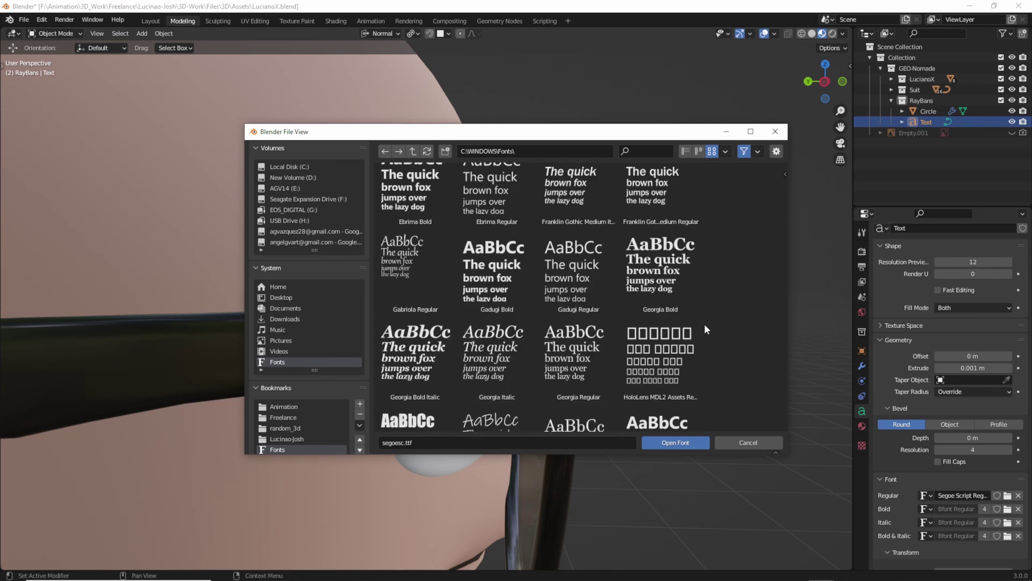
{"action": "scroll", "coordinate": [705, 323], "scroll_direction": "down", "scroll_amount": 5}
{"action": "double_click", "coordinate": [624, 268]}
Set the text size to 0.012 and slide it along the arm on X.
{"action": "middle_click_drag", "start_coordinate": [624, 268], "coordinate": [514, 346]}
{"action": "scroll", "coordinate": [988, 437], "scroll_direction": "down", "scroll_amount": 2}
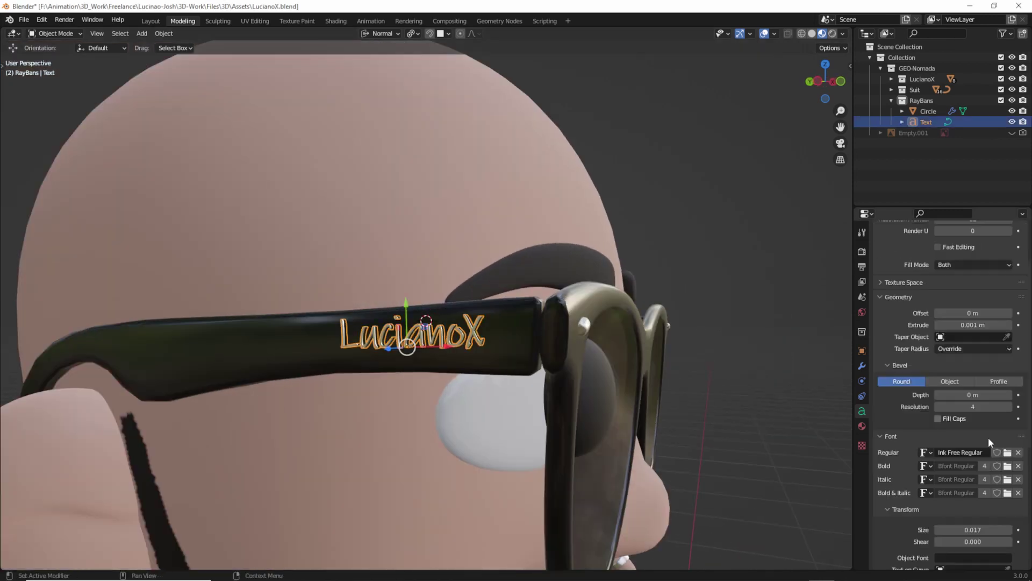
{"action": "scroll", "coordinate": [988, 437], "scroll_direction": "down", "scroll_amount": 4}
{"action": "left_click", "coordinate": [978, 443]}
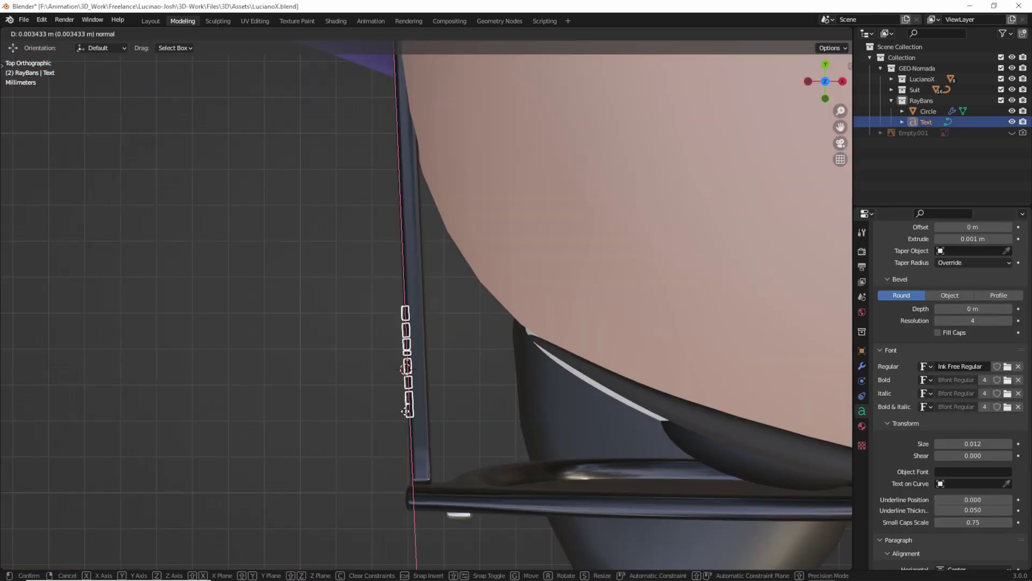
{"action": "middle_click_drag", "start_coordinate": [408, 344], "coordinate": [461, 356]}
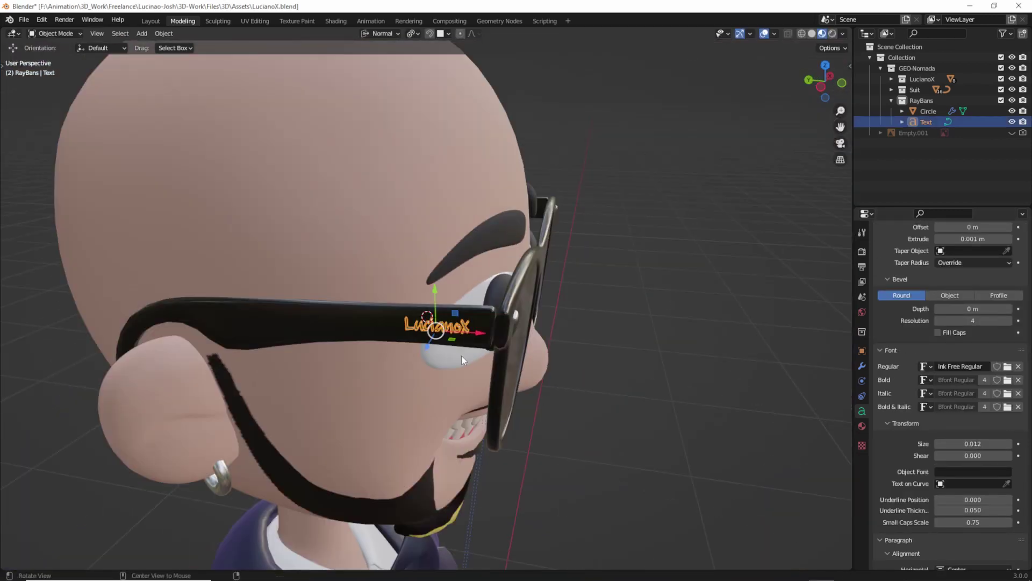
{"action": "key", "text": "g"}
{"action": "key", "text": "x"}
{"action": "key", "text": "x"}
{"action": "scroll", "coordinate": [621, 342], "scroll_direction": "down", "scroll_amount": 2}
Add a camera aligned to the view and adjust it to frame the character's upper body.
{"action": "scroll", "coordinate": [598, 369], "scroll_direction": "down", "scroll_amount": 4}
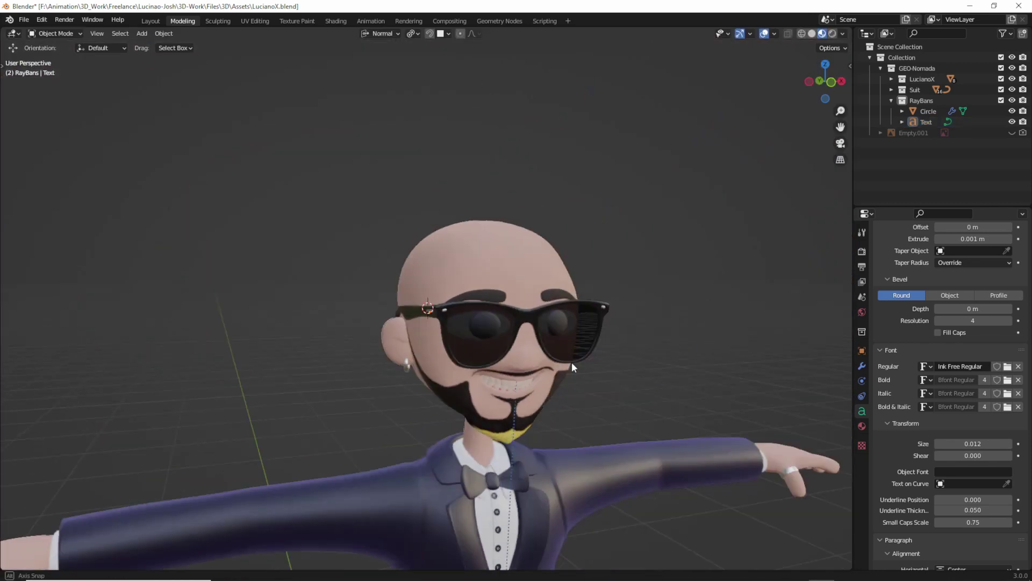
{"action": "scroll", "coordinate": [573, 362], "scroll_direction": "down", "scroll_amount": 2}
{"action": "key", "text": "z"}
{"action": "left_click", "coordinate": [517, 279]}
{"action": "scroll", "coordinate": [504, 320], "scroll_direction": "up", "scroll_amount": 3}
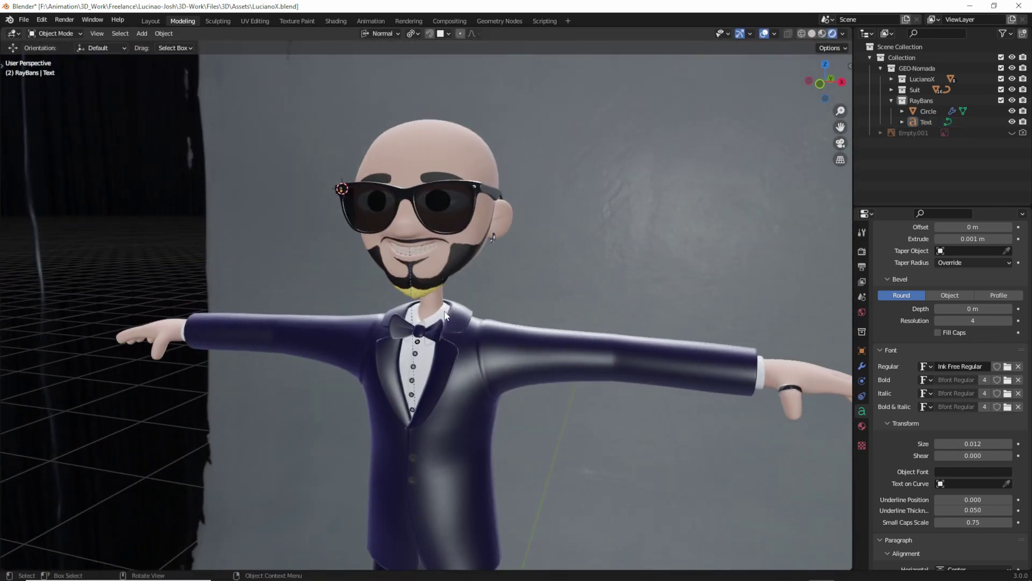
{"action": "scroll", "coordinate": [547, 327], "scroll_direction": "down", "scroll_amount": 2}
{"action": "scroll", "coordinate": [374, 230], "scroll_direction": "up", "scroll_amount": 2}
{"action": "left_click", "coordinate": [451, 330]}
{"action": "key", "text": "ctrl+alt+KP_0"}
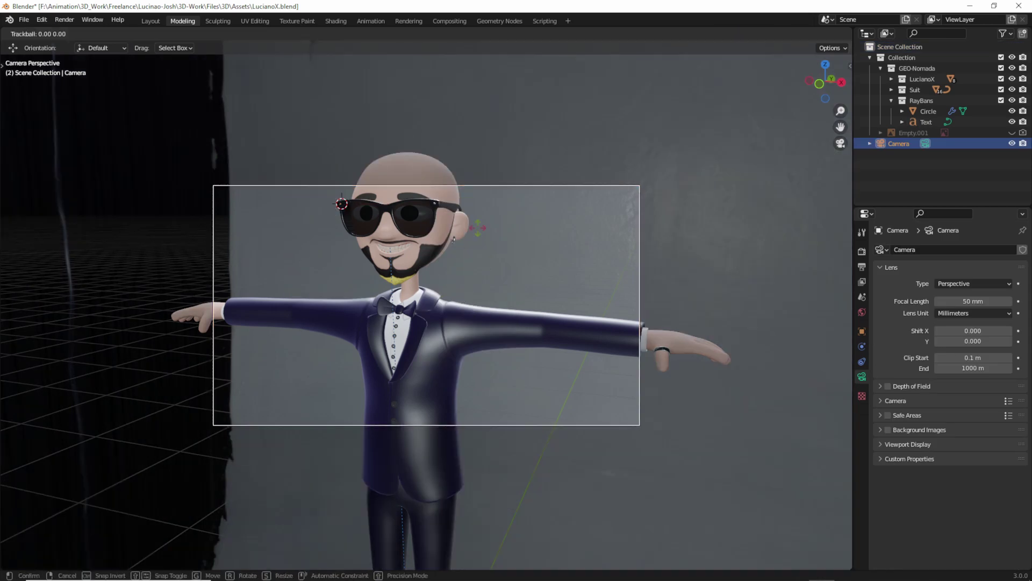
{"action": "key", "text": "r"}
{"action": "key", "text": "r"}
{"action": "key", "text": "g"}
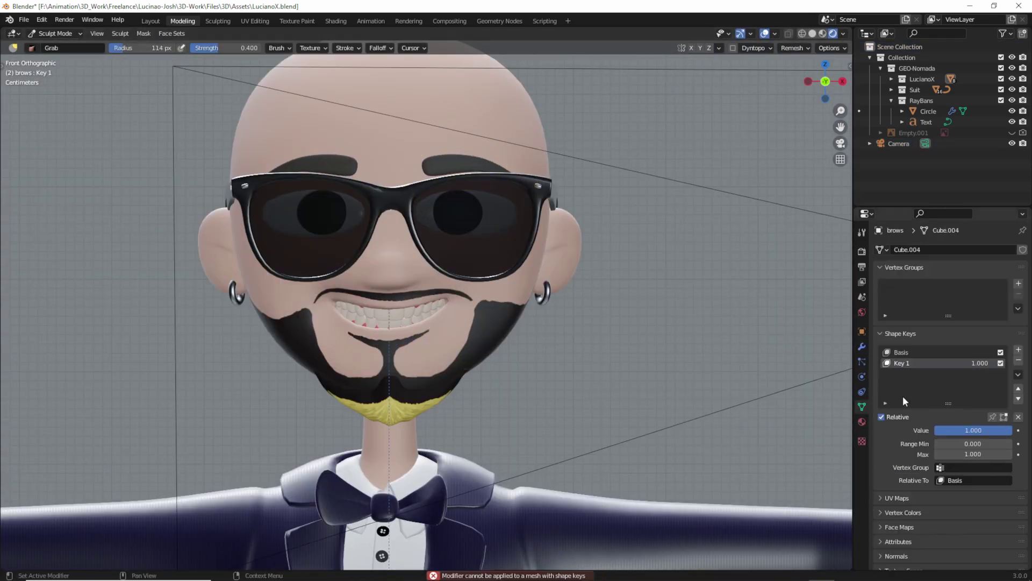
Remove the brows' Mirror modifier and view the scene through the camera.
{"action": "left_click", "coordinate": [1006, 267]}
{"action": "left_click", "coordinate": [862, 406]}
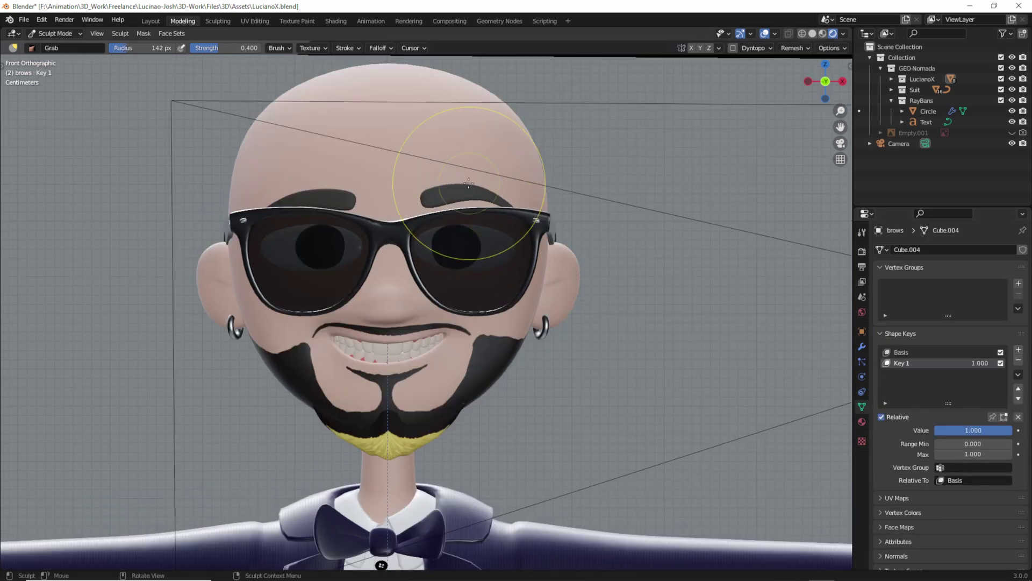
{"action": "key", "text": "KP_0"}
{"action": "key", "text": "alt+a"}
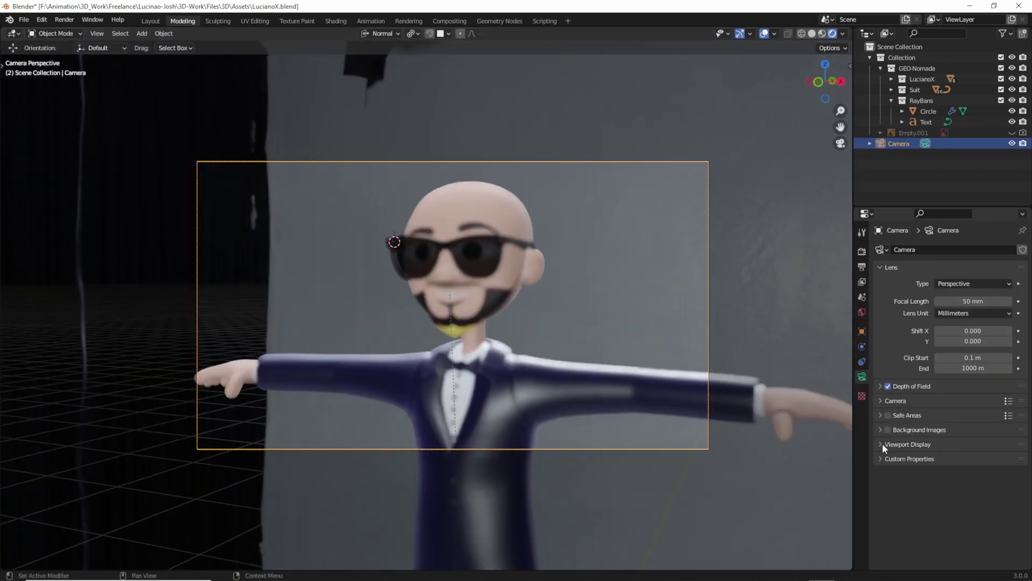
Expand the camera's viewport display settings and switch to the Shading workspace.
{"action": "left_click", "coordinate": [882, 443]}
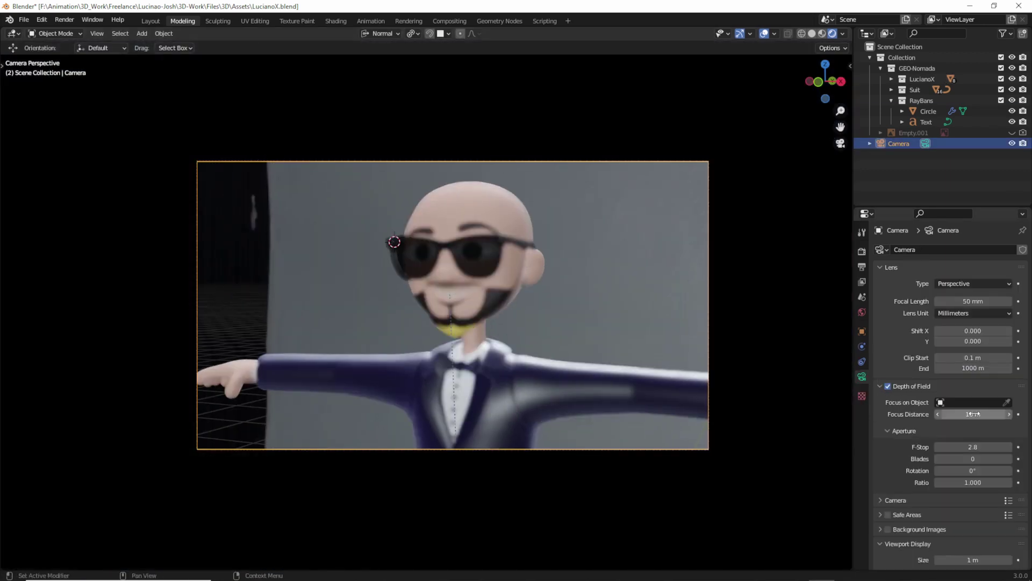
{"action": "scroll", "coordinate": [939, 494], "scroll_direction": "down", "scroll_amount": 4}
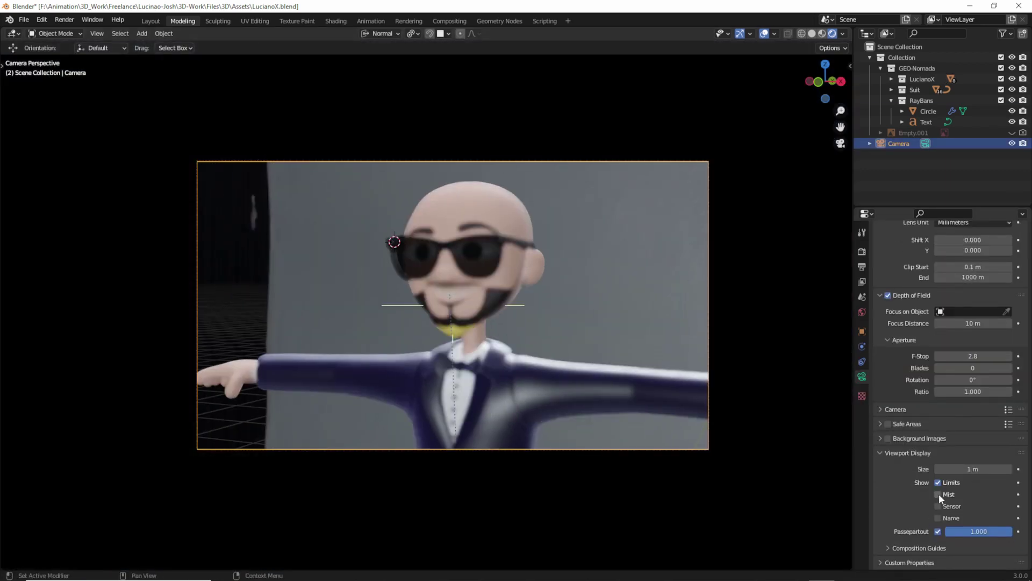
{"action": "left_click", "coordinate": [843, 34]}
{"action": "left_click", "coordinate": [336, 20]}
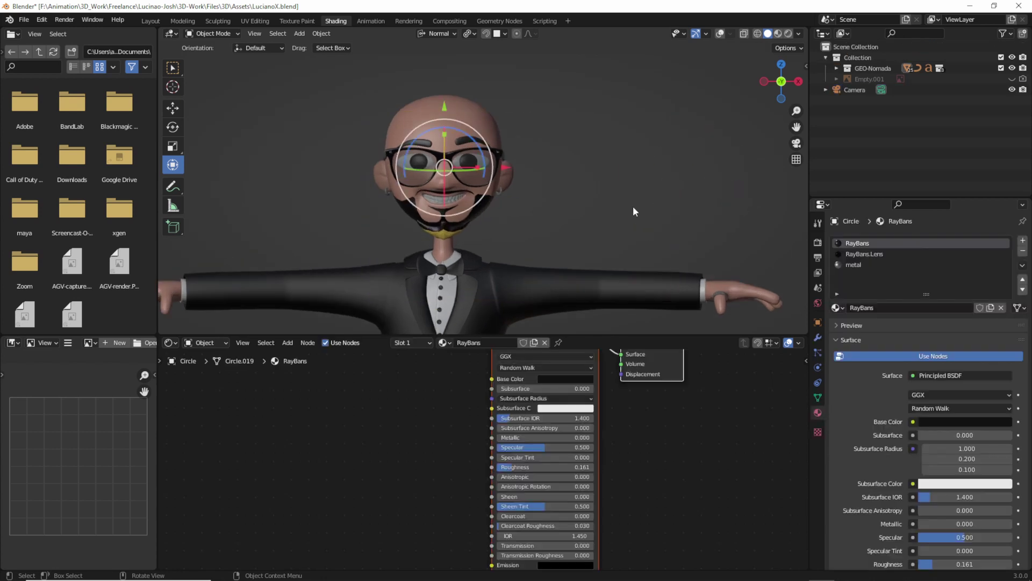
Select the RayBans.Lens material and edit its viewport colour.
{"action": "scroll", "coordinate": [927, 531], "scroll_direction": "down", "scroll_amount": 10}
{"action": "left_click", "coordinate": [858, 254]}
{"action": "scroll", "coordinate": [927, 377], "scroll_direction": "down", "scroll_amount": 10}
{"action": "left_click", "coordinate": [934, 521]}
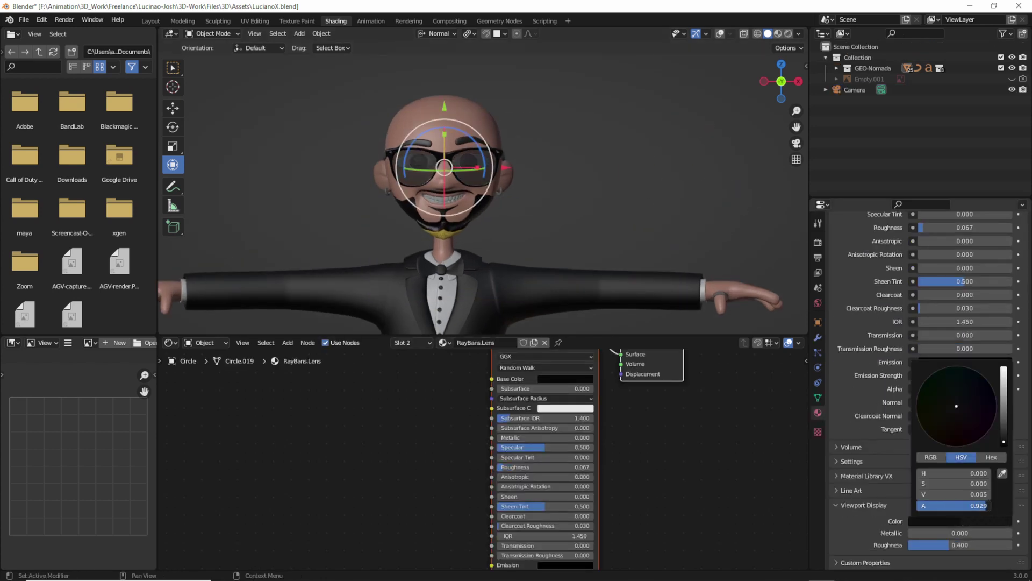
{"action": "scroll", "coordinate": [602, 178], "scroll_direction": "down", "scroll_amount": 3}
{"action": "middle_click_drag", "start_coordinate": [602, 177], "coordinate": [570, 195]}
{"action": "scroll", "coordinate": [570, 194], "scroll_direction": "up", "scroll_amount": 3}
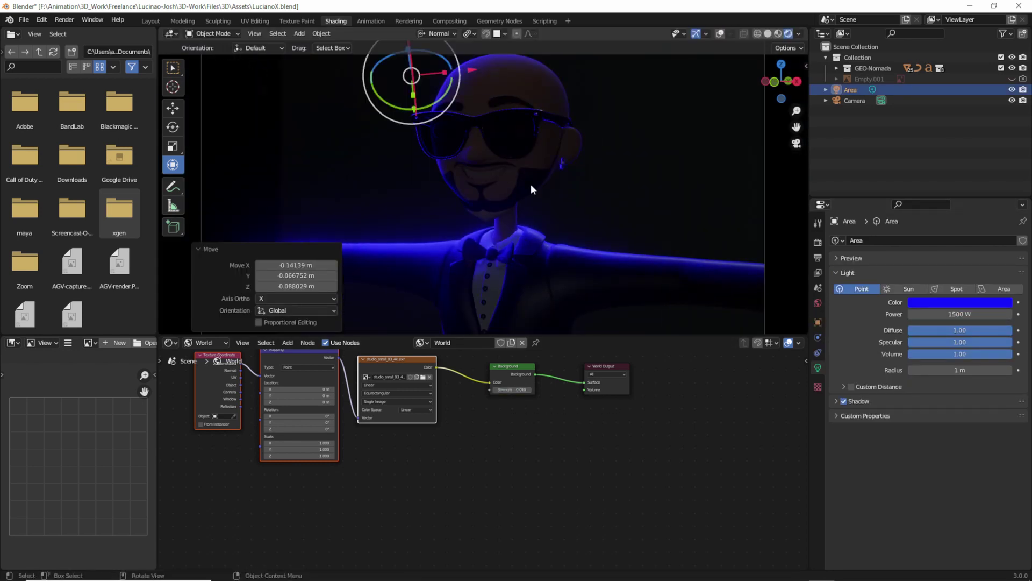
Duplicate the light into a magenta copy and move it to the character's side.
{"action": "key", "text": "KP_0"}
{"action": "key", "text": "shift+d"}
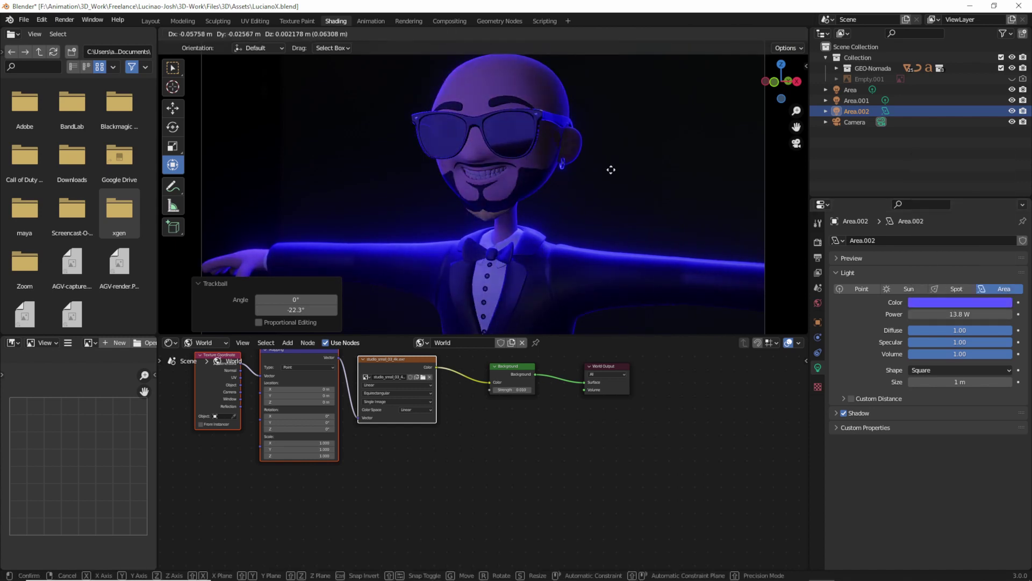
{"action": "left_click", "coordinate": [611, 168]}
{"action": "key", "text": "g"}
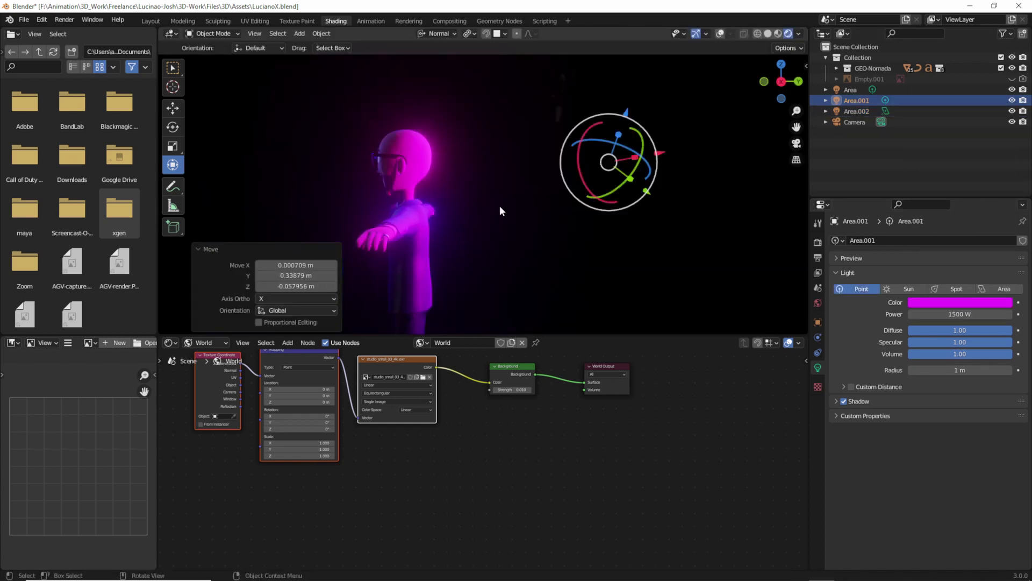
Add a purple area light aimed at the character and a Plane for the backdrop.
{"action": "left_click", "coordinate": [594, 218]}
{"action": "key", "text": "r"}
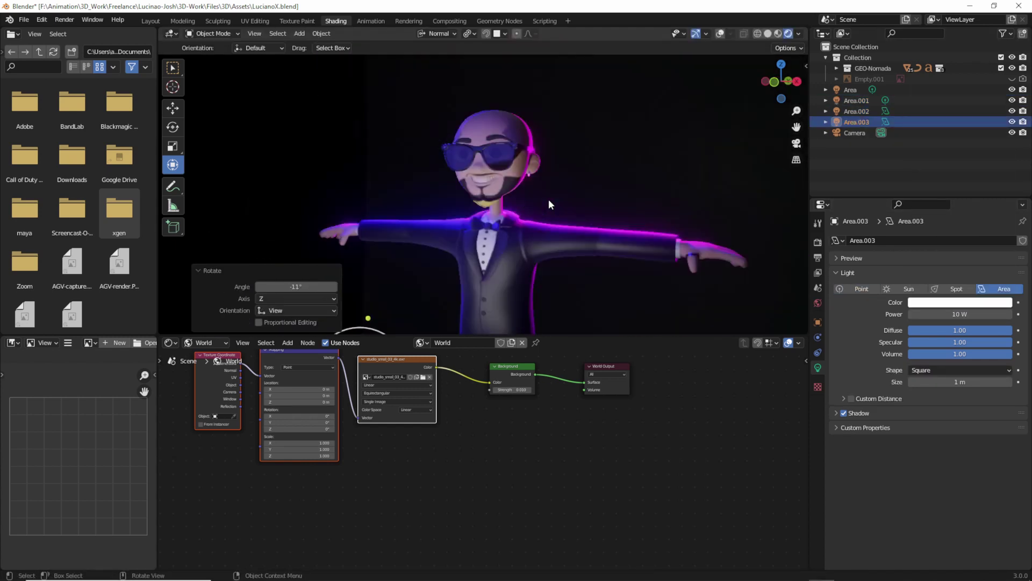
{"action": "left_click", "coordinate": [956, 301]}
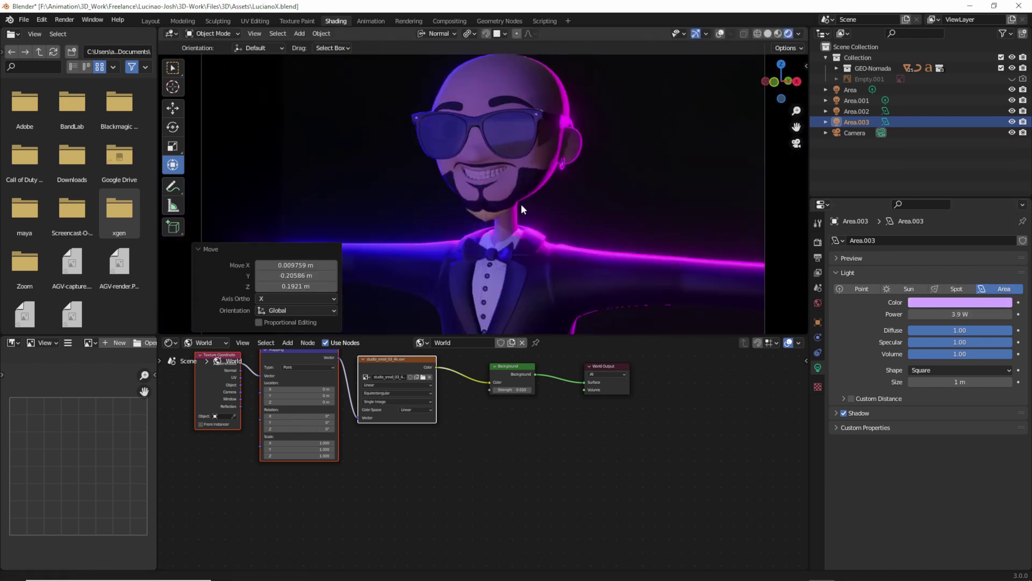
{"action": "left_click", "coordinate": [718, 138]}
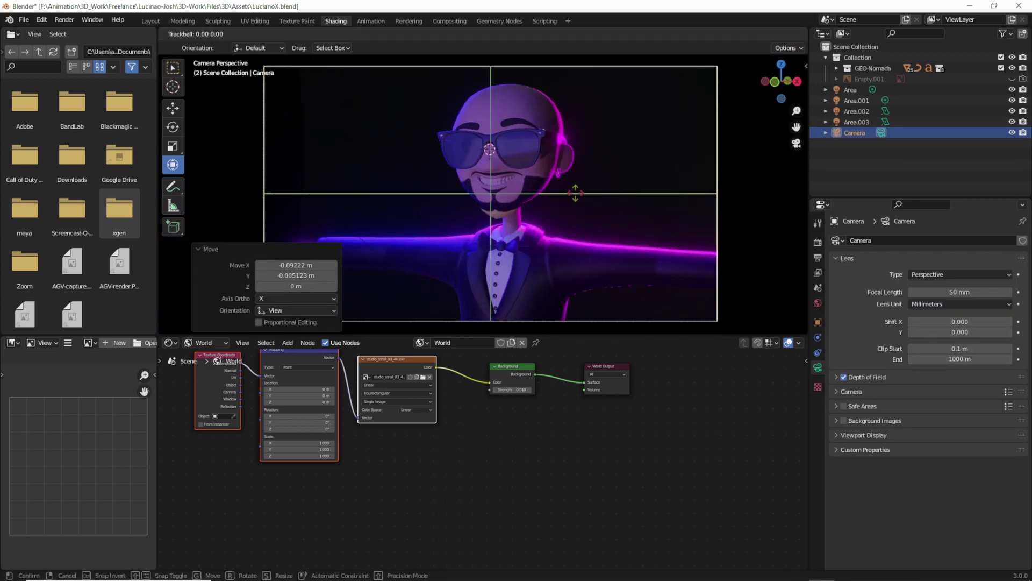
{"action": "left_click", "coordinate": [463, 41]}
Stand the plane upright and push it behind the character, then check it through the camera.
{"action": "key", "text": "KP_7"}
{"action": "key", "text": "s"}
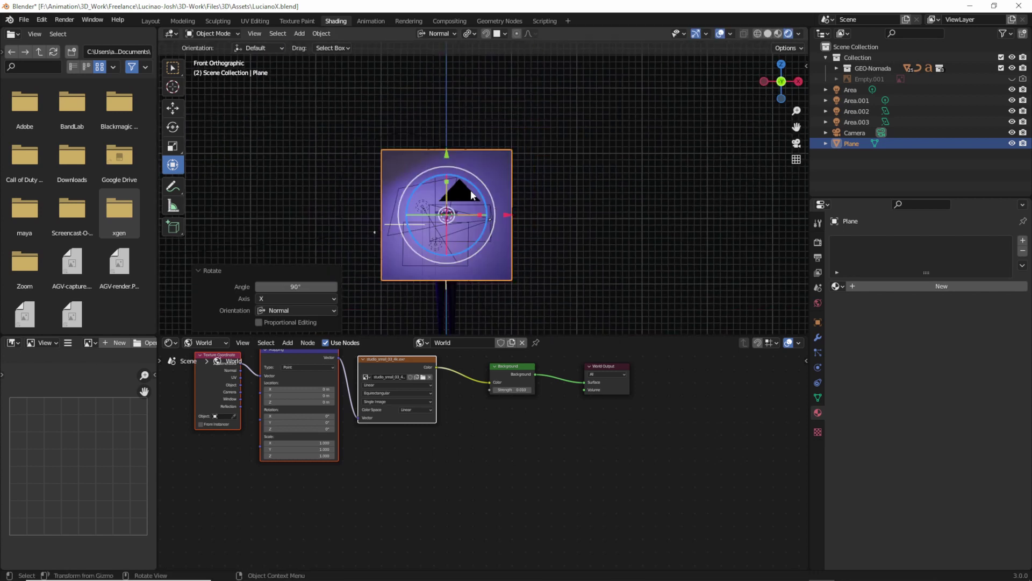
{"action": "key", "text": "g"}
{"action": "left_click", "coordinate": [505, 139]}
{"action": "key", "text": "KP_0"}
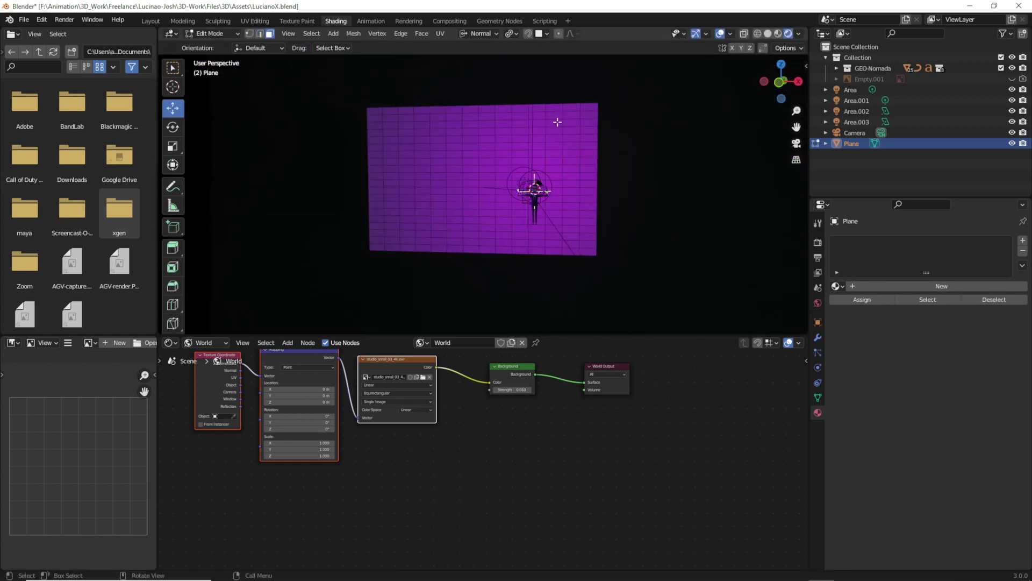
Give the striped plane a new blue Emission material with strength 68.8.
{"action": "left_click", "coordinate": [942, 286]}
{"action": "left_click", "coordinate": [509, 33]}
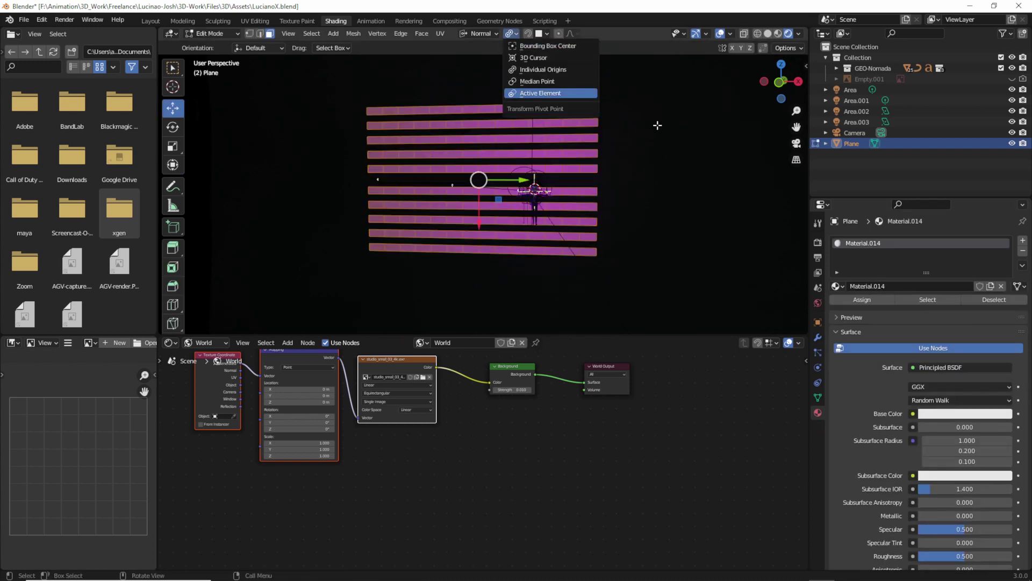
{"action": "key", "text": "Tab"}
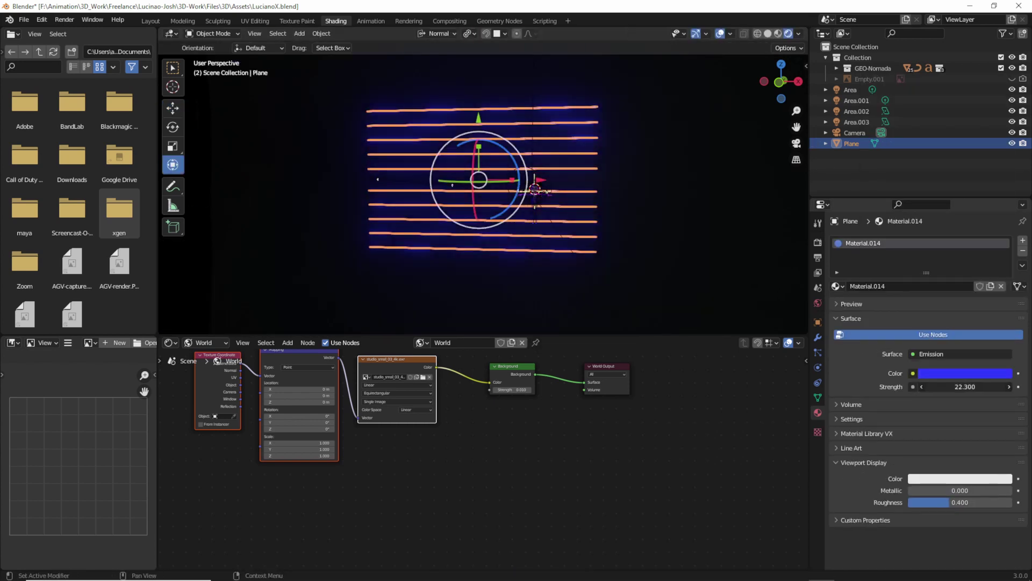
{"action": "left_click_drag", "start_coordinate": [965, 386], "coordinate": [1000, 386]}
Rotate and reposition the backdrop to level the stripes, then select the pink rim light.
{"action": "key", "text": "KP_0"}
{"action": "key", "text": "r"}
{"action": "key", "text": "r"}
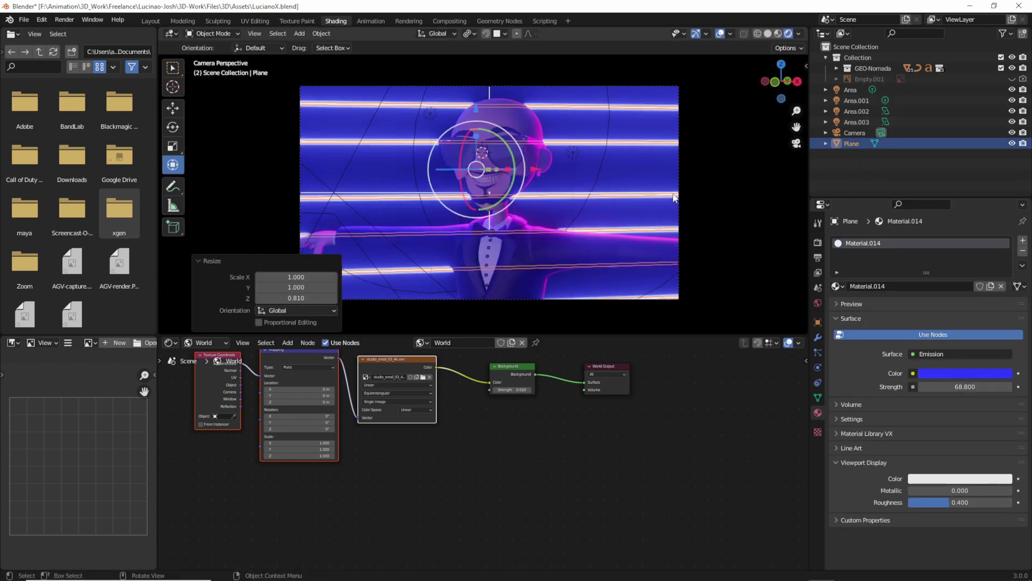
{"action": "key", "text": "g"}
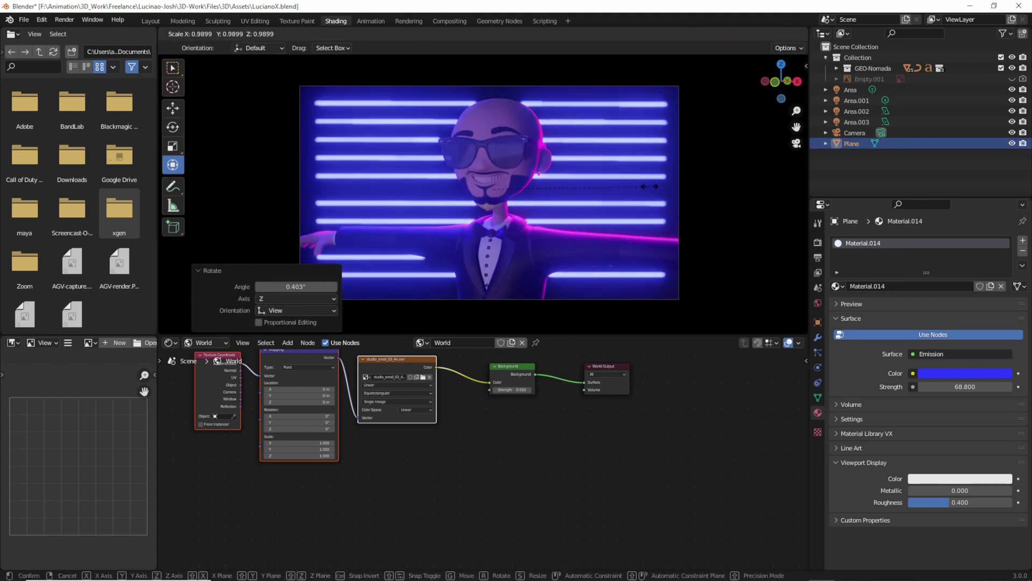
{"action": "left_click", "coordinate": [648, 187]}
{"action": "left_click", "coordinate": [999, 124]}
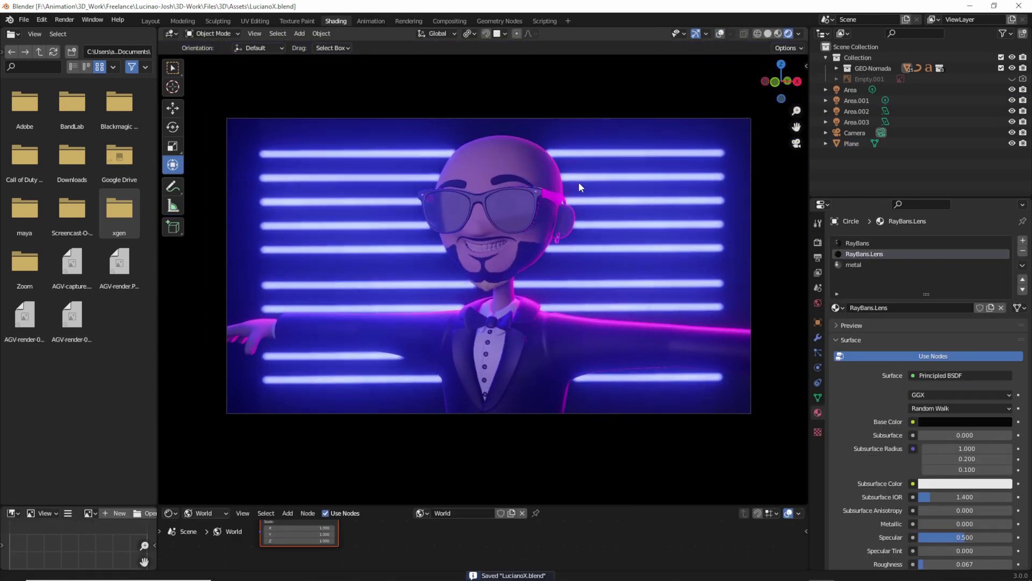
Adjust the magenta light's power, select the neon stripe plane, and render the frame.
{"action": "left_click", "coordinate": [1013, 101]}
{"action": "key", "text": "ctrl+z"}
{"action": "key", "text": "ctrl+z"}
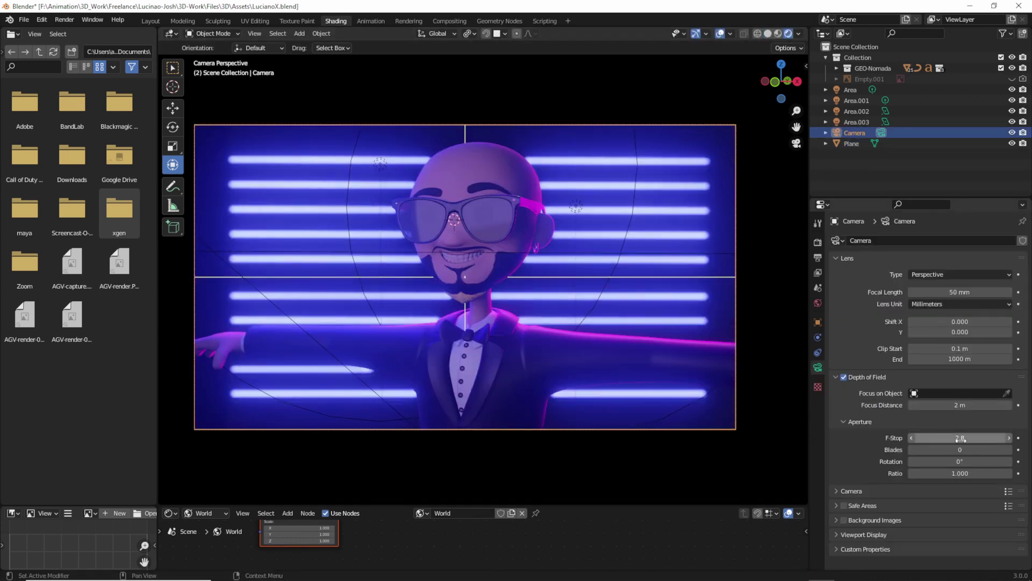
{"action": "left_click", "coordinate": [701, 199]}
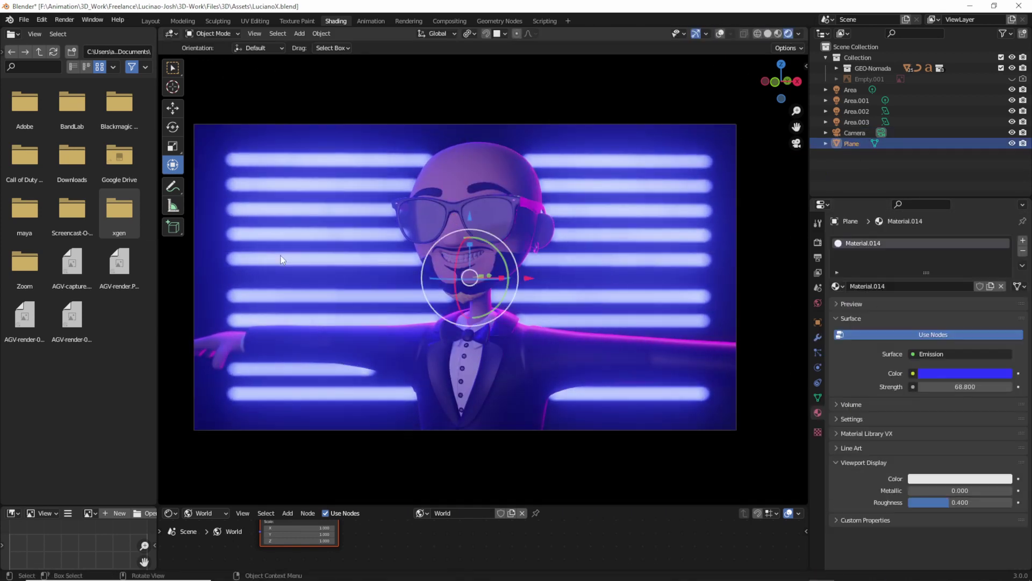
{"action": "key", "text": "Tab"}
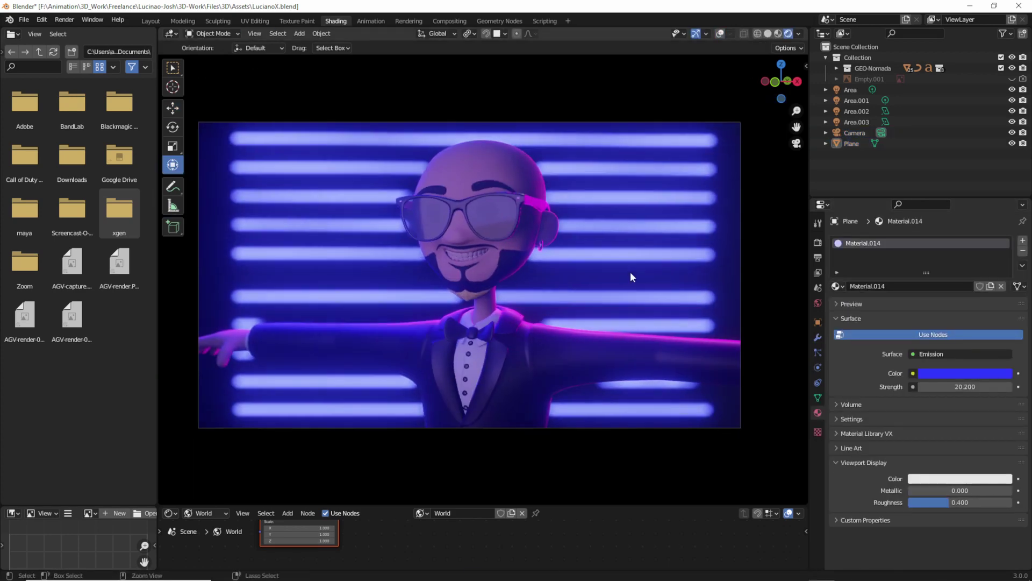
{"action": "key", "text": "F12"}
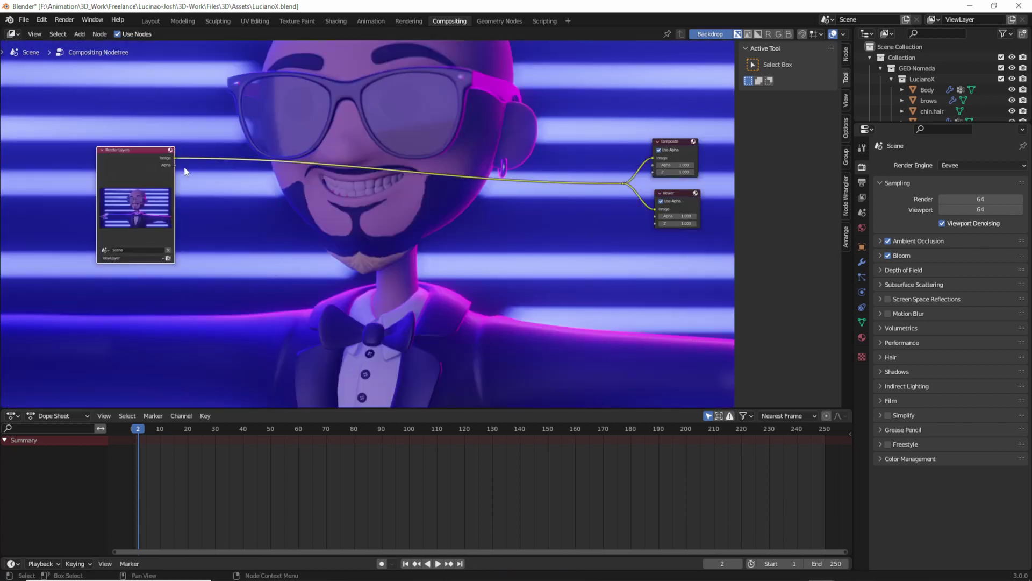
Add Exposure and RGB Curves nodes and raise a curve point to brighten the image.
{"action": "key", "text": "shift+a"}
{"action": "left_click", "coordinate": [346, 281]}
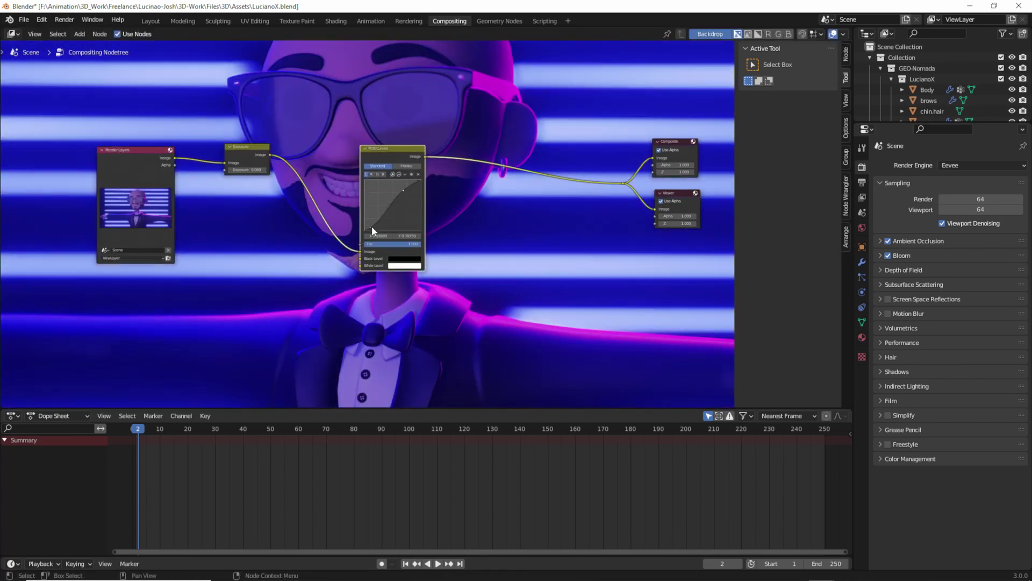
{"action": "left_click_drag", "start_coordinate": [368, 228], "coordinate": [375, 206]}
{"action": "left_click", "coordinate": [788, 127]}
Save the rendered image and add a Glare node to the compositing chain.
{"action": "key", "text": "shift+a"}
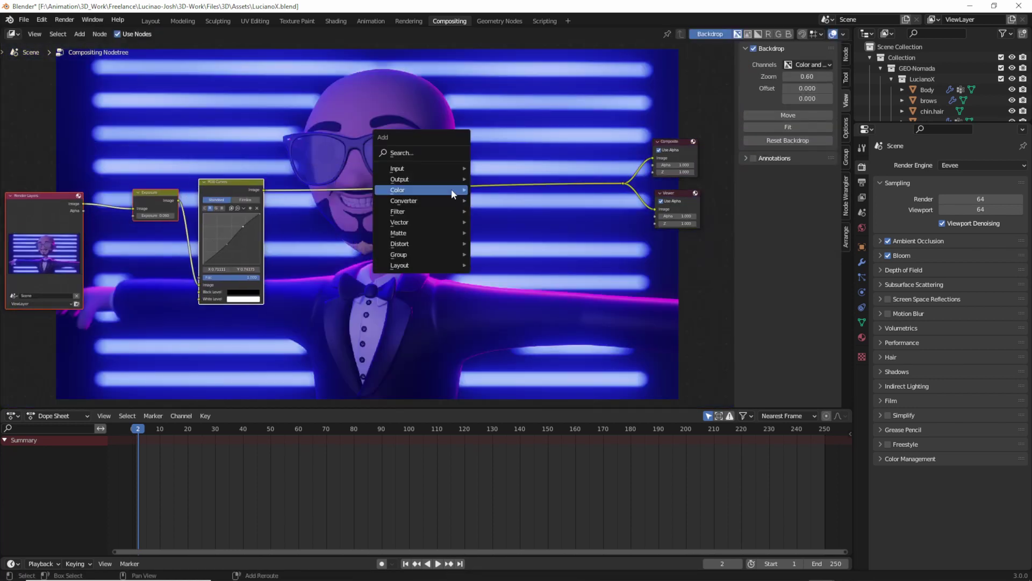
{"action": "scroll", "coordinate": [505, 218], "scroll_direction": "up", "scroll_amount": 2}
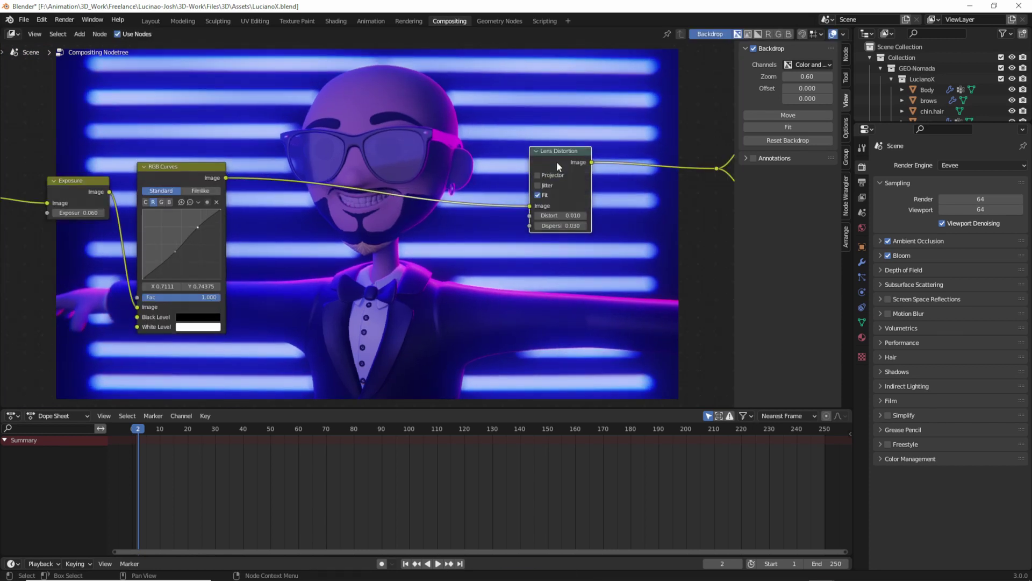
{"action": "key", "text": "F11"}
{"action": "left_click", "coordinate": [359, 130]}
{"action": "left_click", "coordinate": [376, 206]}
{"action": "key", "text": "Return"}
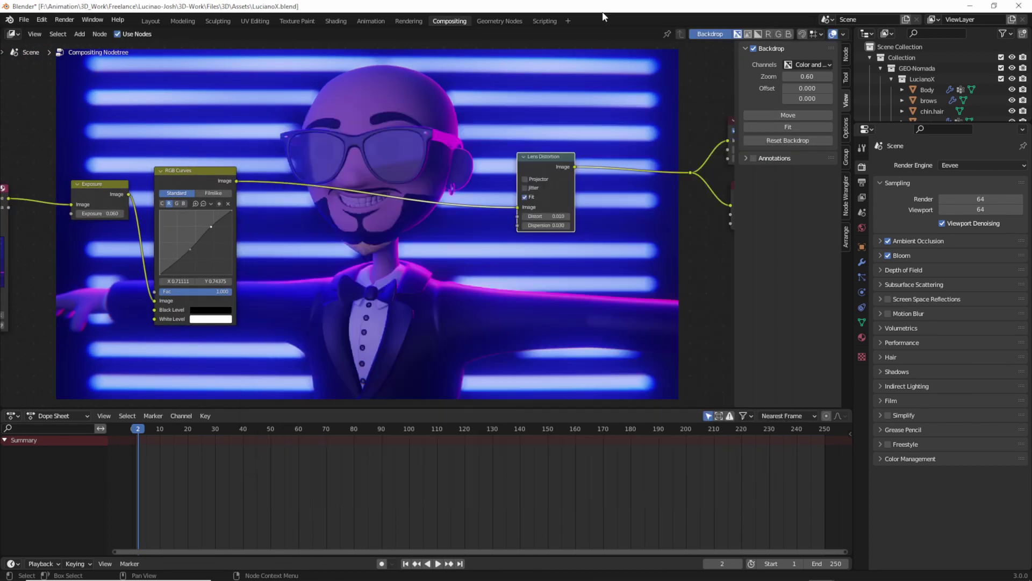
{"action": "key", "text": "shift+a"}
{"action": "left_click", "coordinate": [591, 269]}
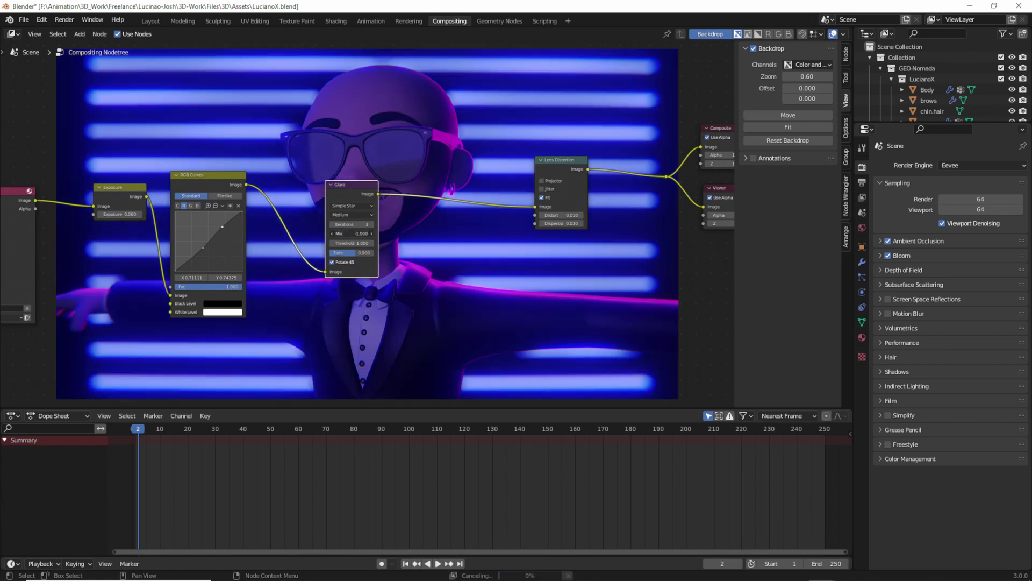